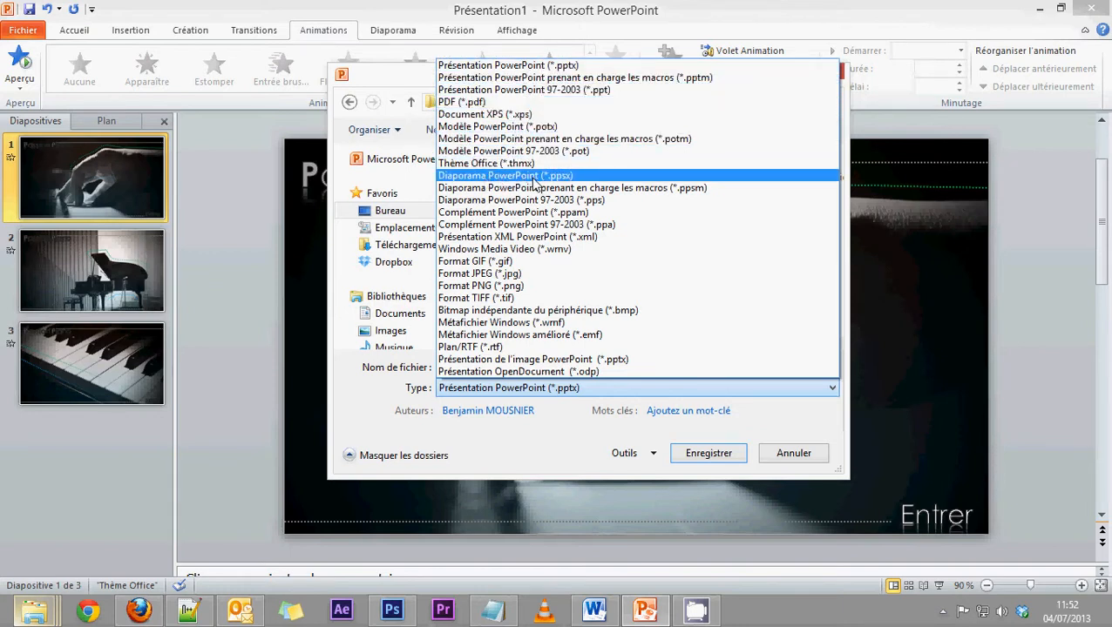
Save the presentation in the borne piano folder as a PowerPoint slideshow (*.ppsx) named Passion Piano.
{"action": "left_click", "coordinate": [535, 178]}
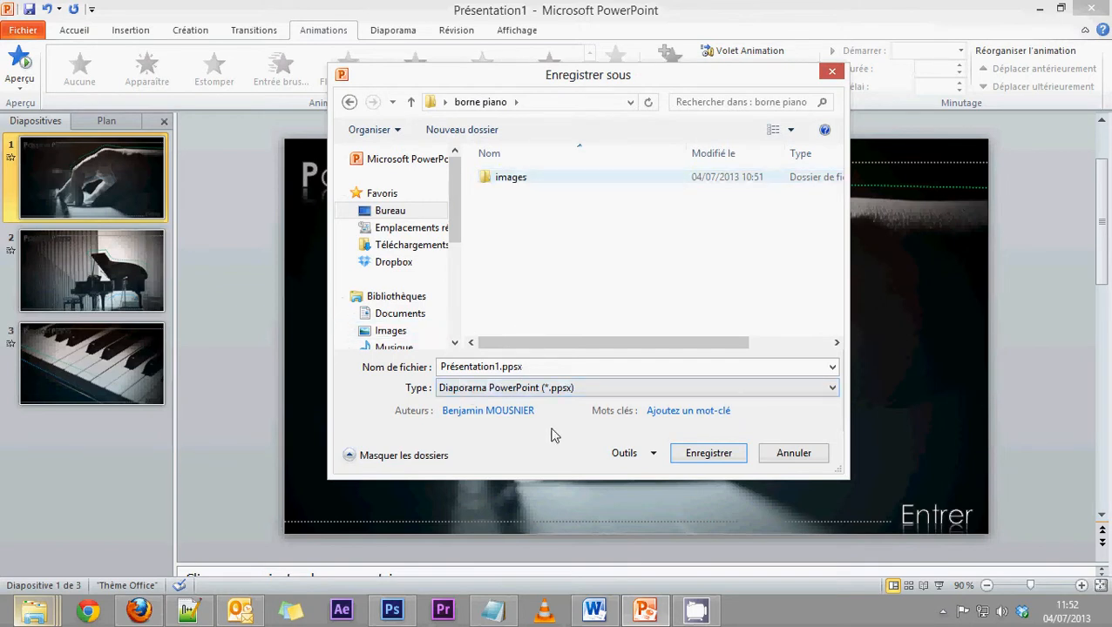
{"action": "left_click", "coordinate": [548, 366]}
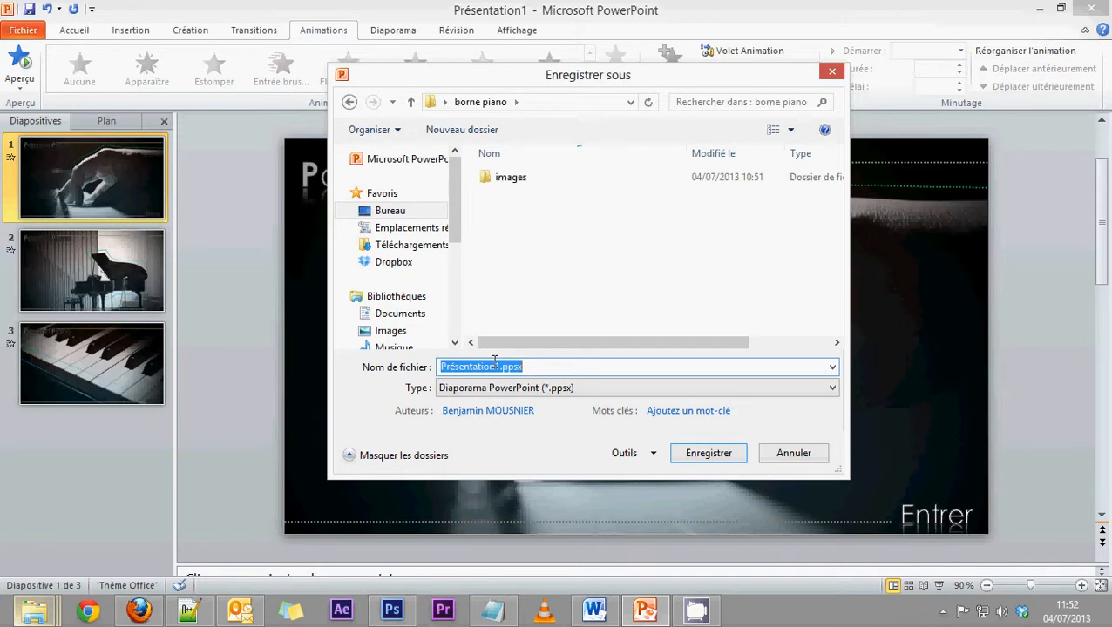
{"action": "type", "text": "E"}
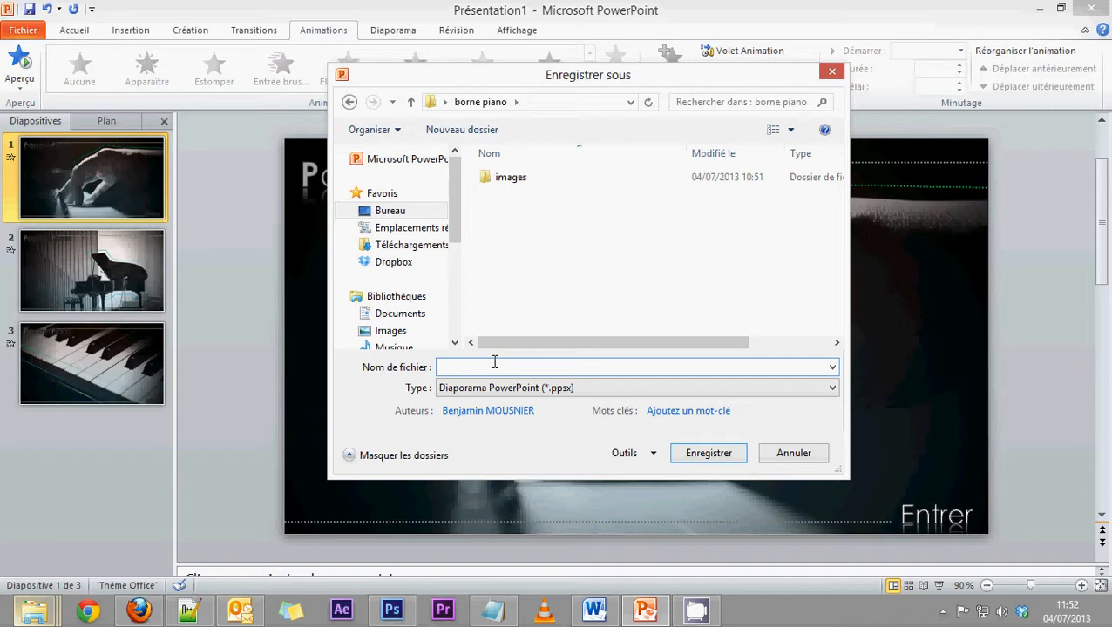
{"action": "type", "text": "assion Piano"}
{"action": "left_click", "coordinate": [691, 456]}
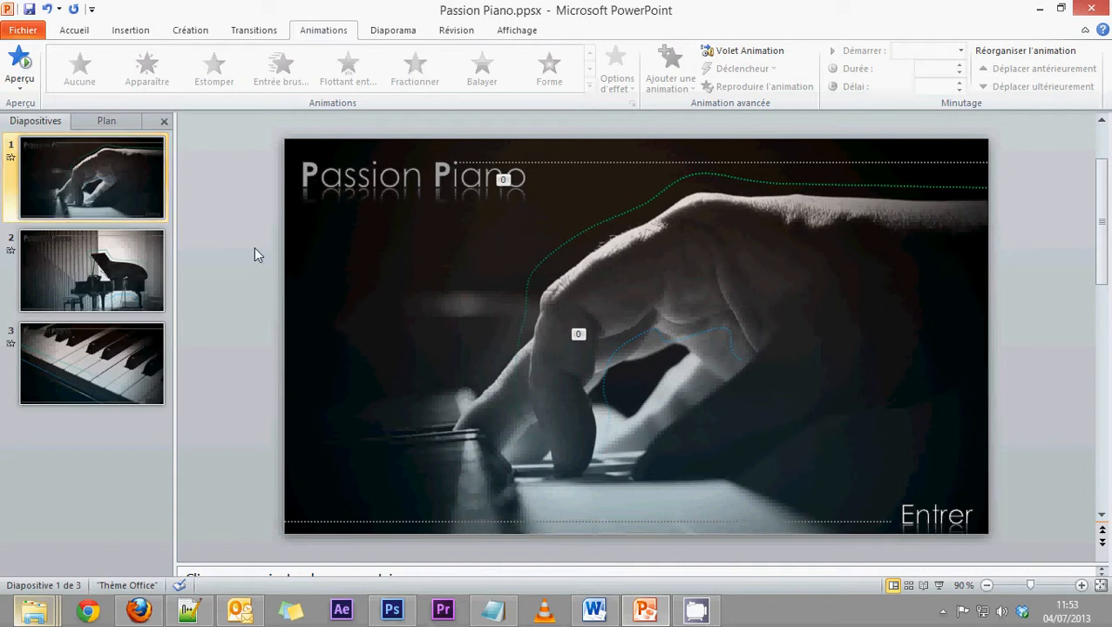
Create a new blank presentation and apply the Vide layout to its first slide.
{"action": "left_click", "coordinate": [24, 32]}
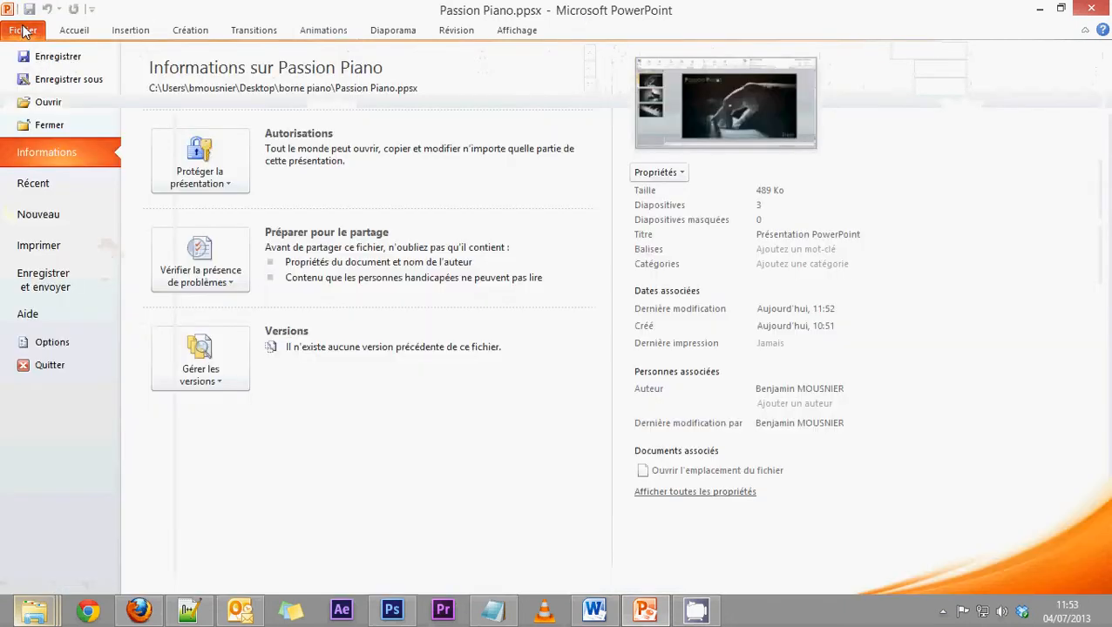
{"action": "left_click", "coordinate": [38, 218]}
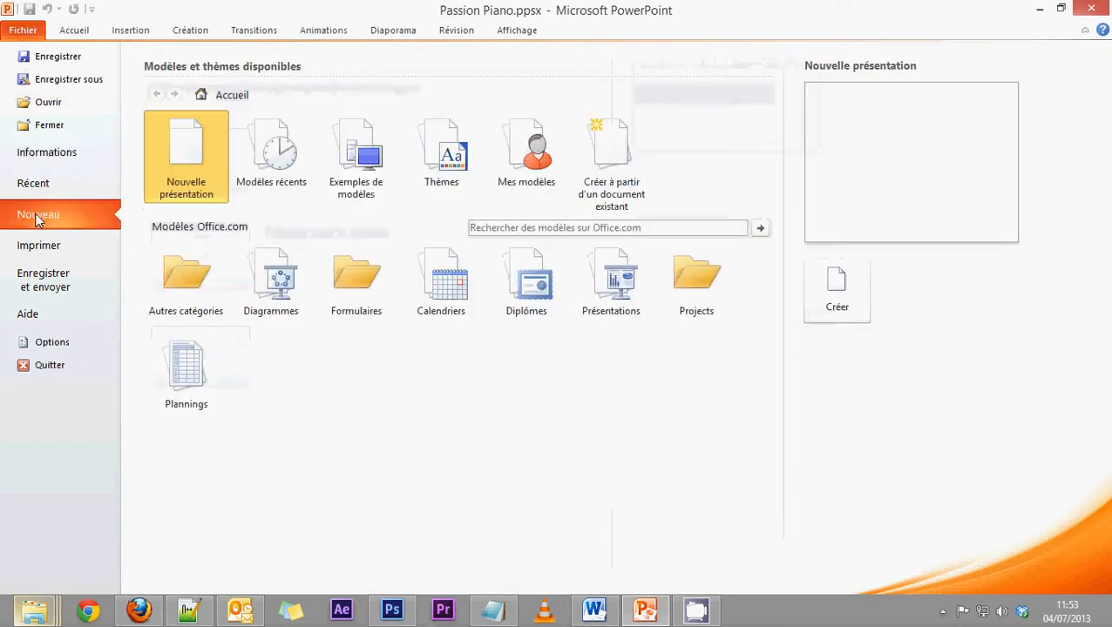
{"action": "double_click", "coordinate": [190, 154]}
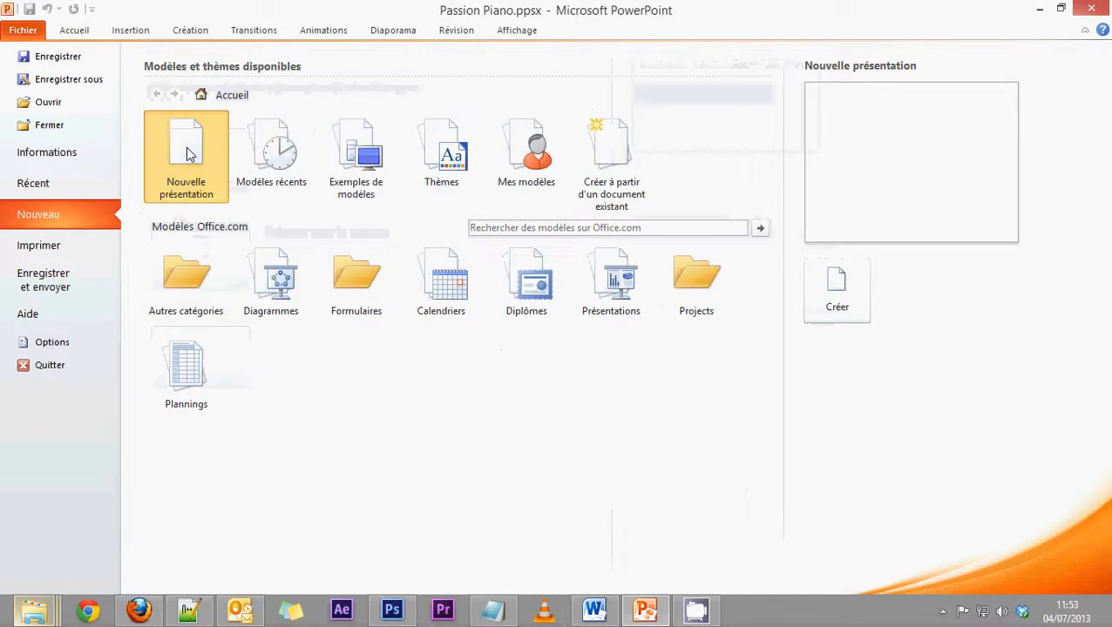
{"action": "left_click", "coordinate": [658, 614]}
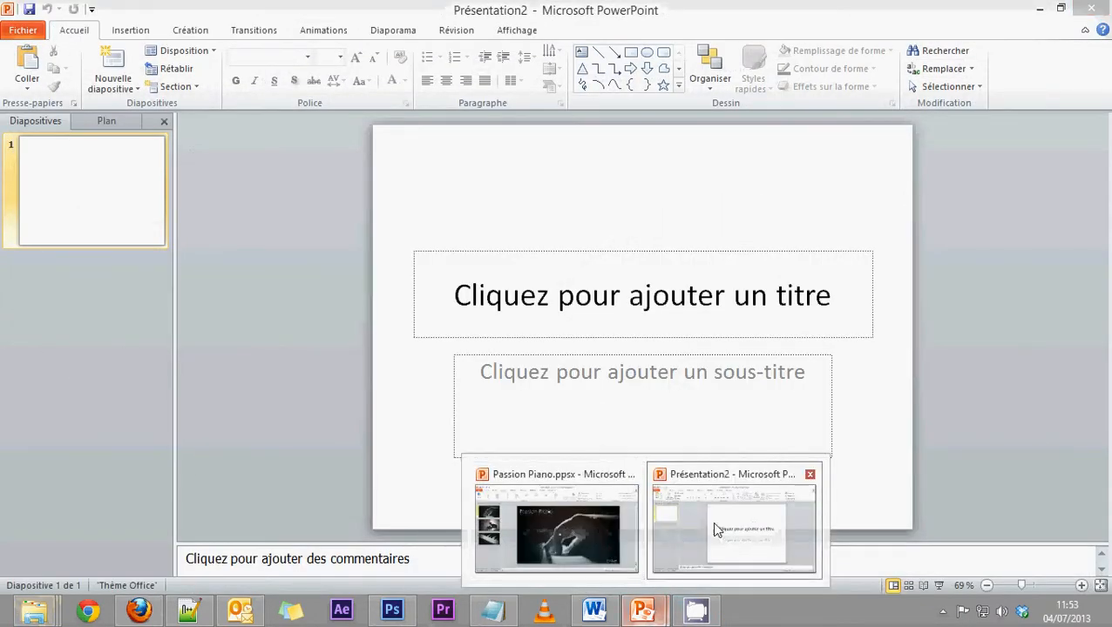
{"action": "left_click", "coordinate": [279, 266]}
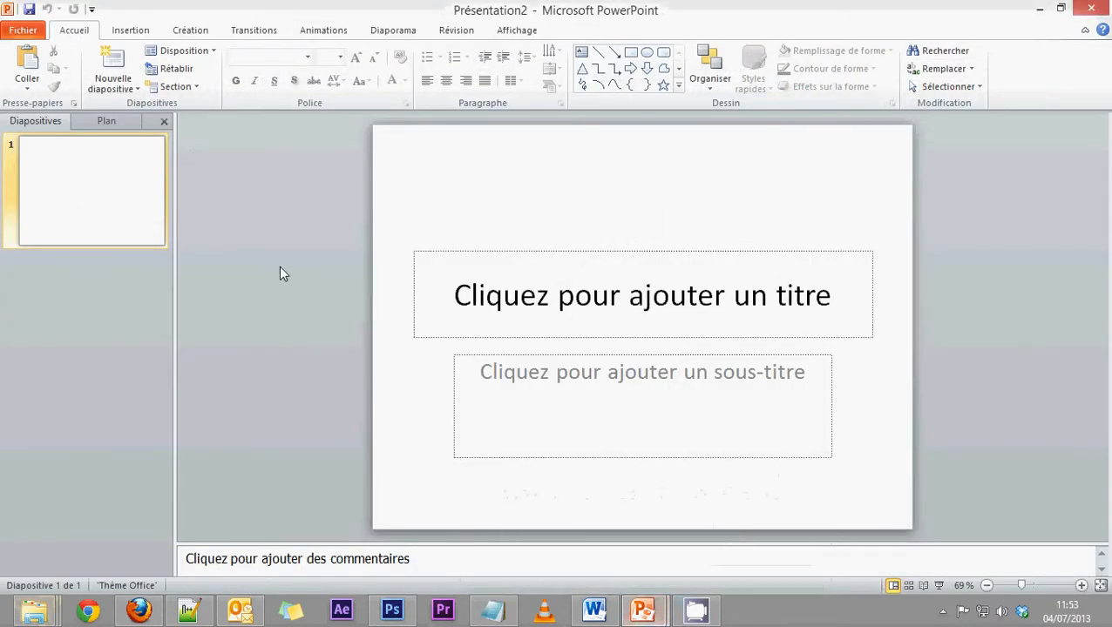
{"action": "left_click", "coordinate": [182, 51]}
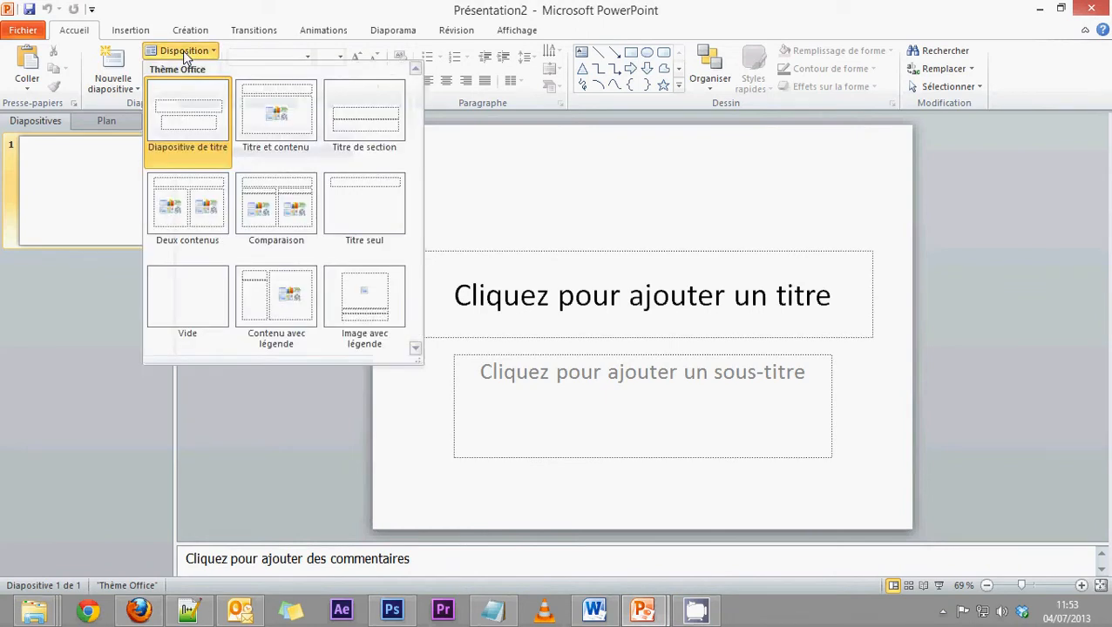
{"action": "left_click", "coordinate": [192, 305]}
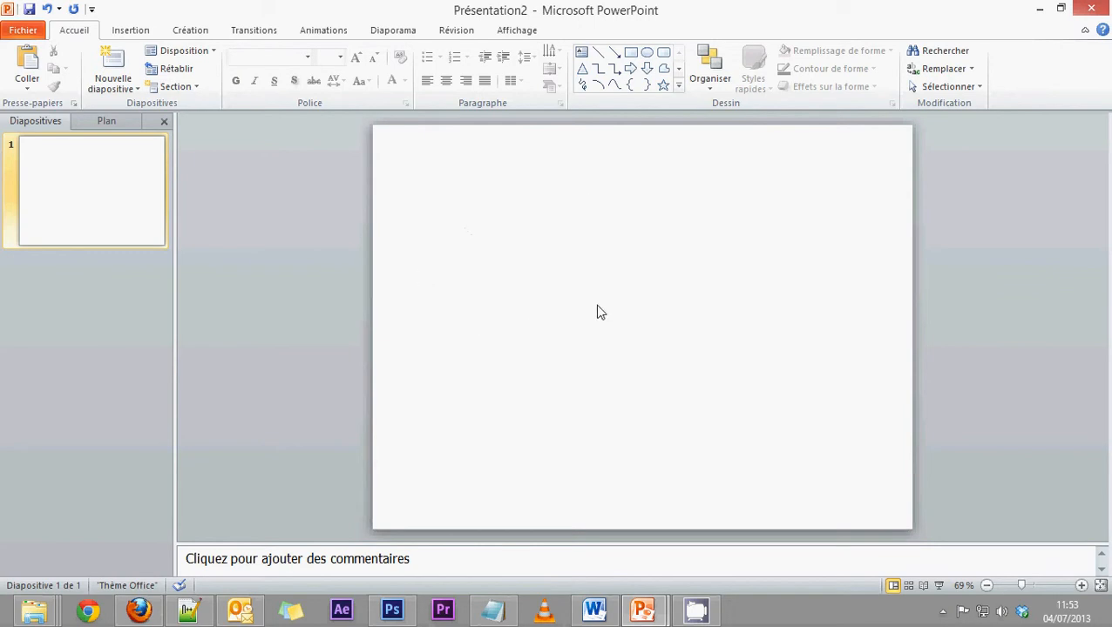
Start saving the new presentation under a new name, with Diaporama PowerPoint (*.ppsx) as the file type.
{"action": "left_click", "coordinate": [33, 32]}
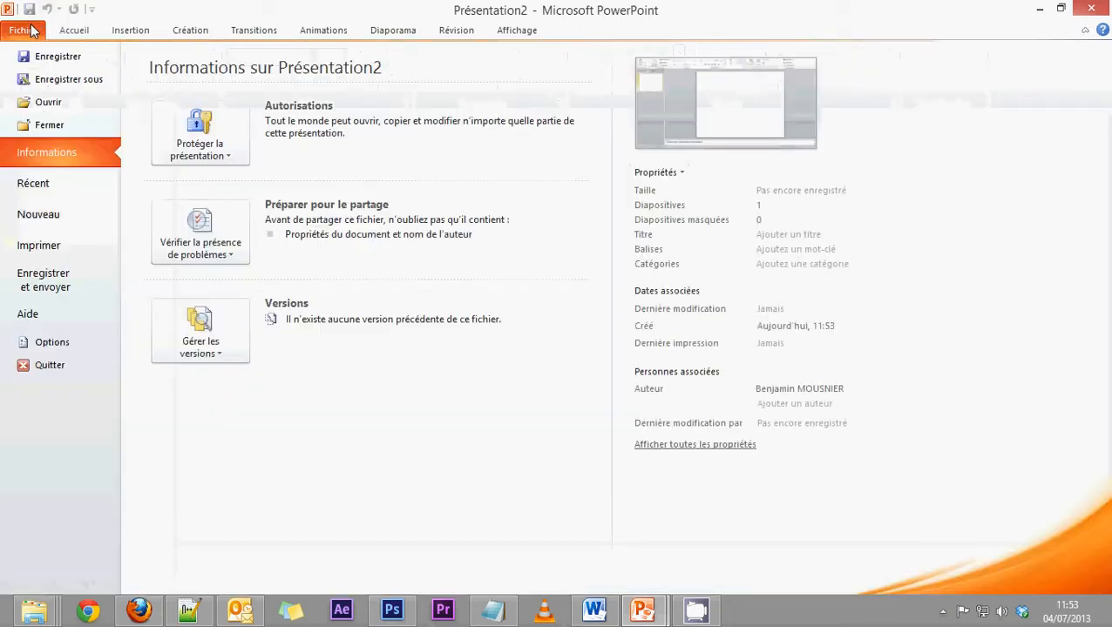
{"action": "left_click", "coordinate": [36, 80]}
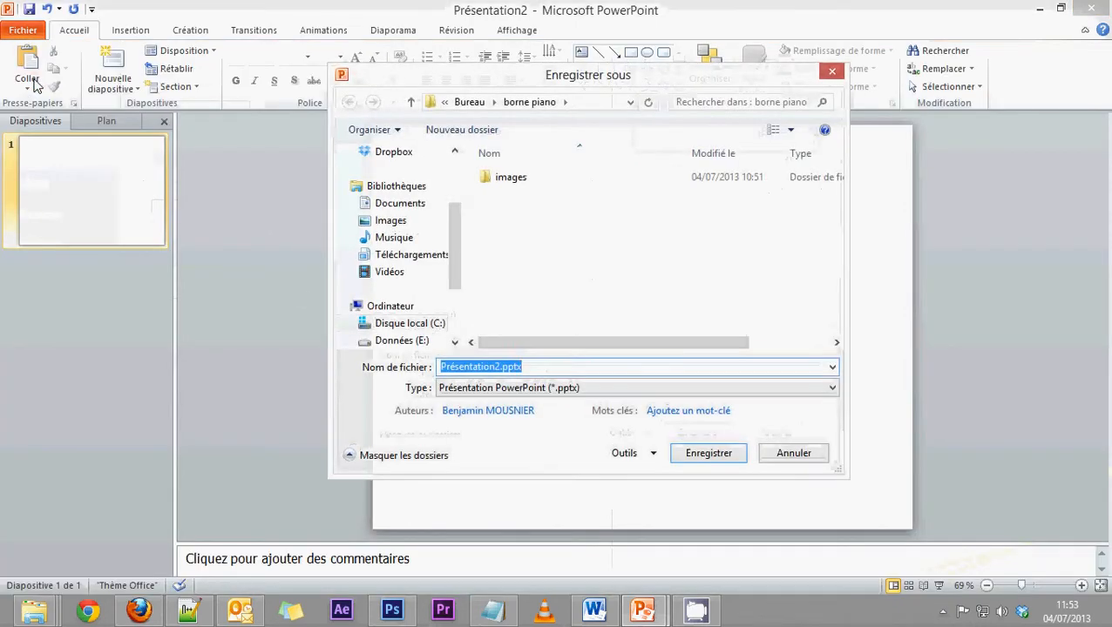
{"action": "left_click", "coordinate": [581, 389]}
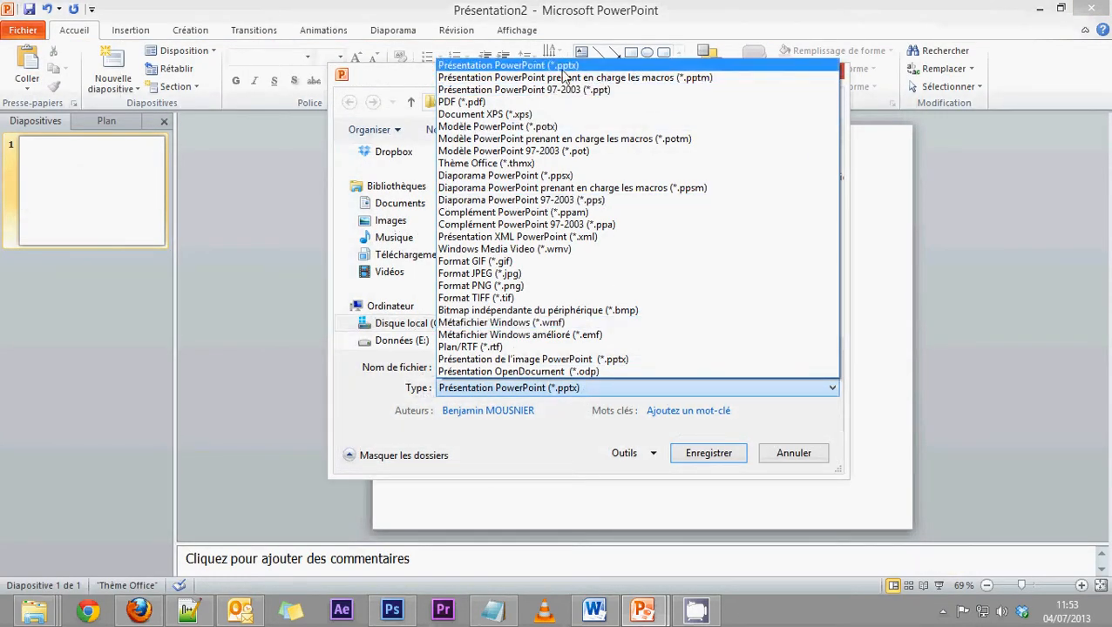
{"action": "left_click", "coordinate": [515, 178]}
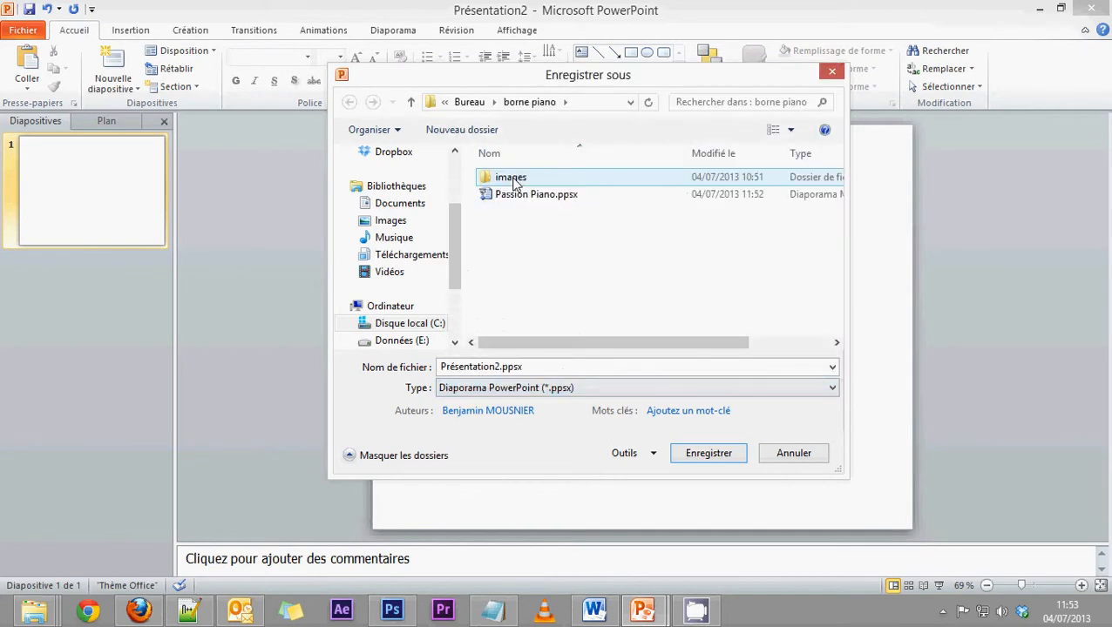
Create a folder named slides inside borne piano and open it as the save location.
{"action": "right_click", "coordinate": [561, 263]}
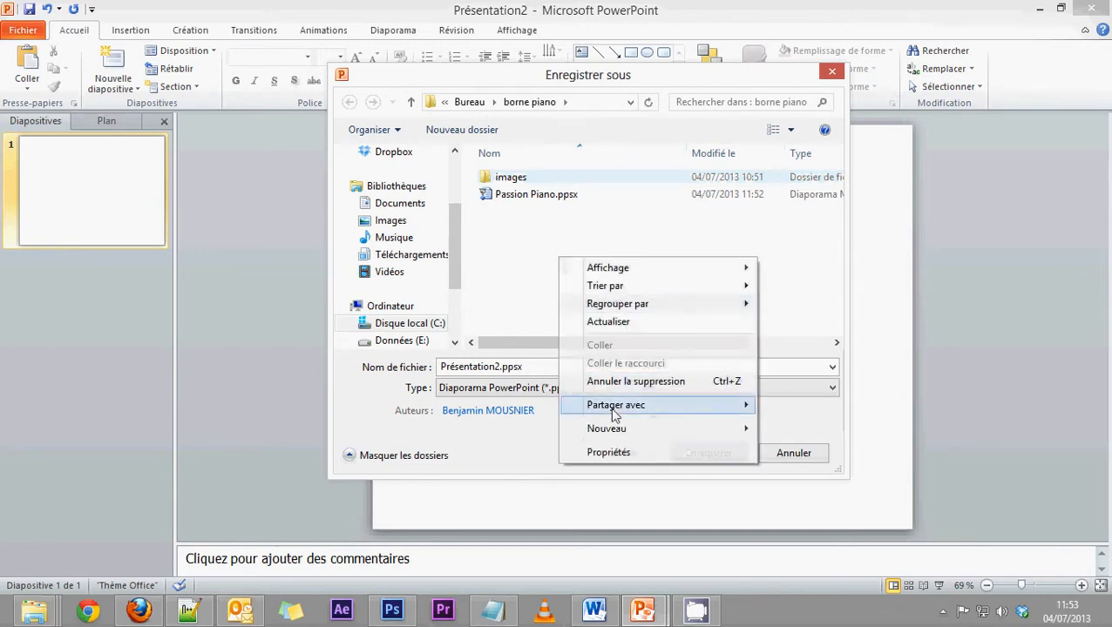
{"action": "mouse_move", "coordinate": [616, 428]}
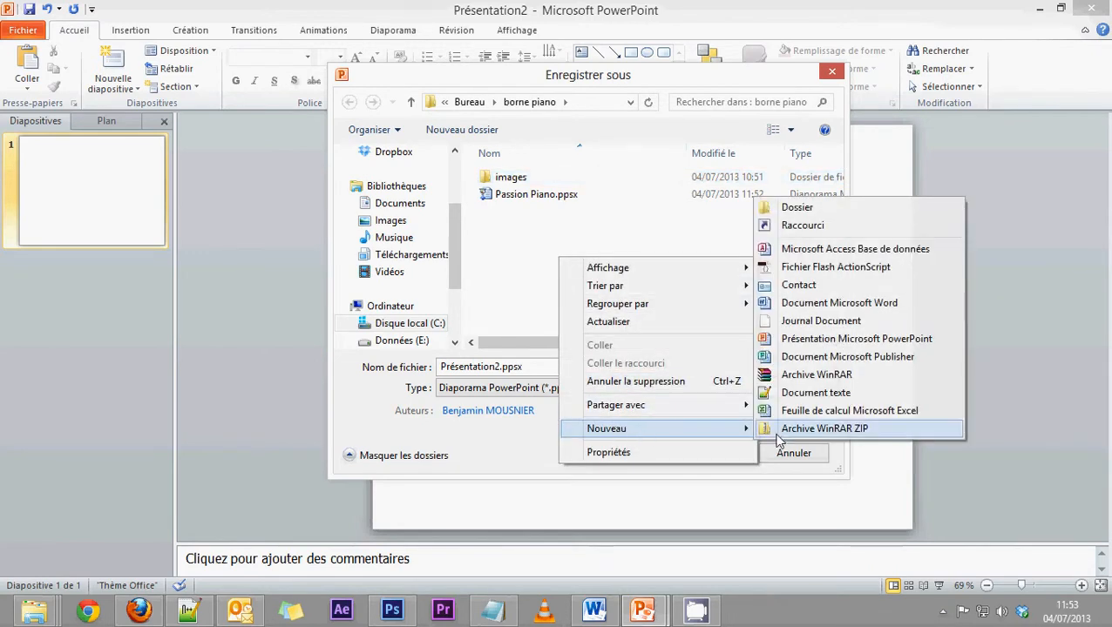
{"action": "left_click", "coordinate": [793, 209]}
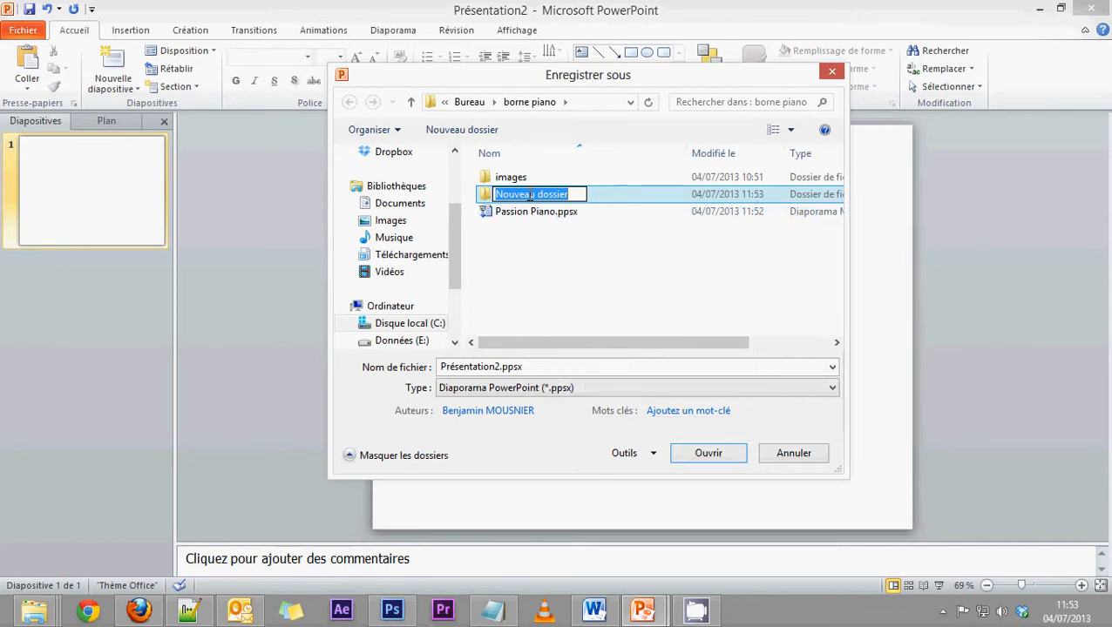
{"action": "type", "text": "slides"}
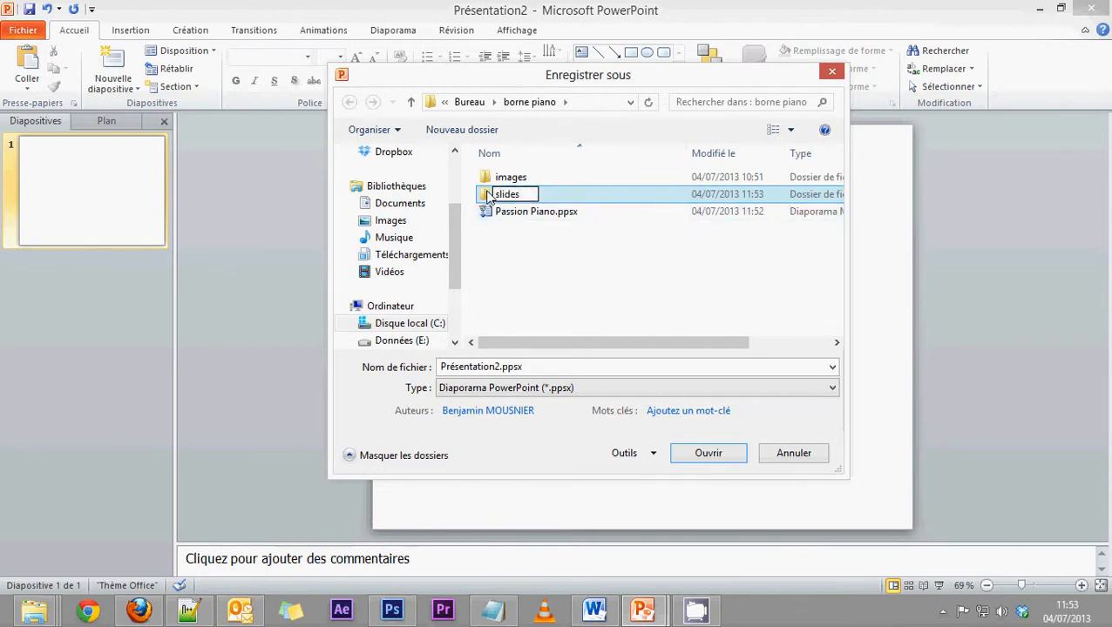
{"action": "key", "text": "Return"}
{"action": "double_click", "coordinate": [488, 196]}
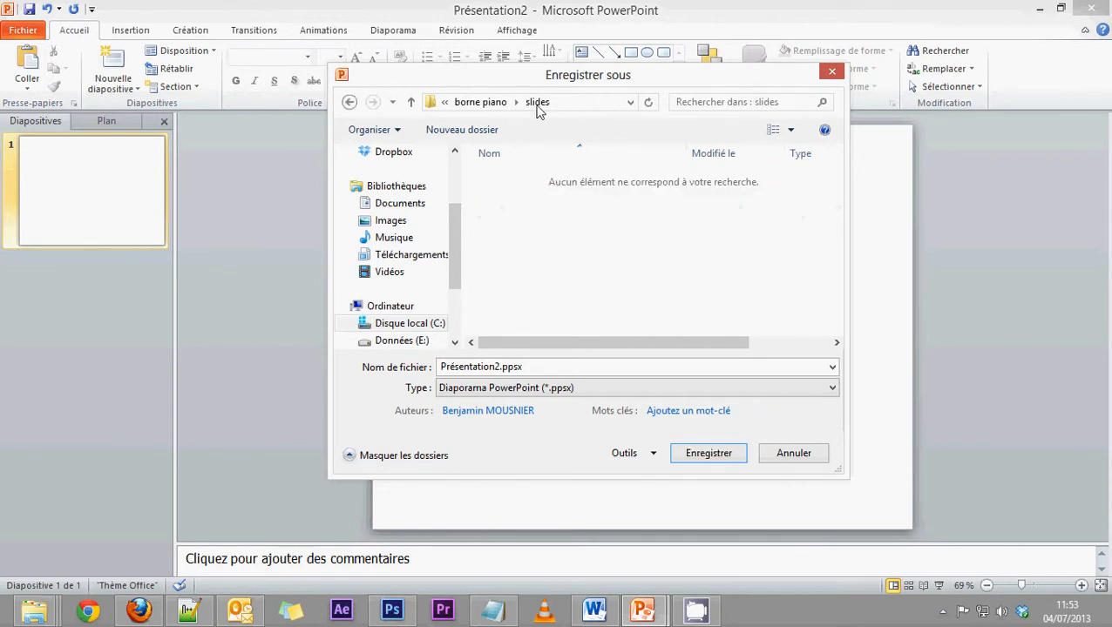
Name the slideshow file menu and save it in the slides folder.
{"action": "left_click", "coordinate": [539, 366]}
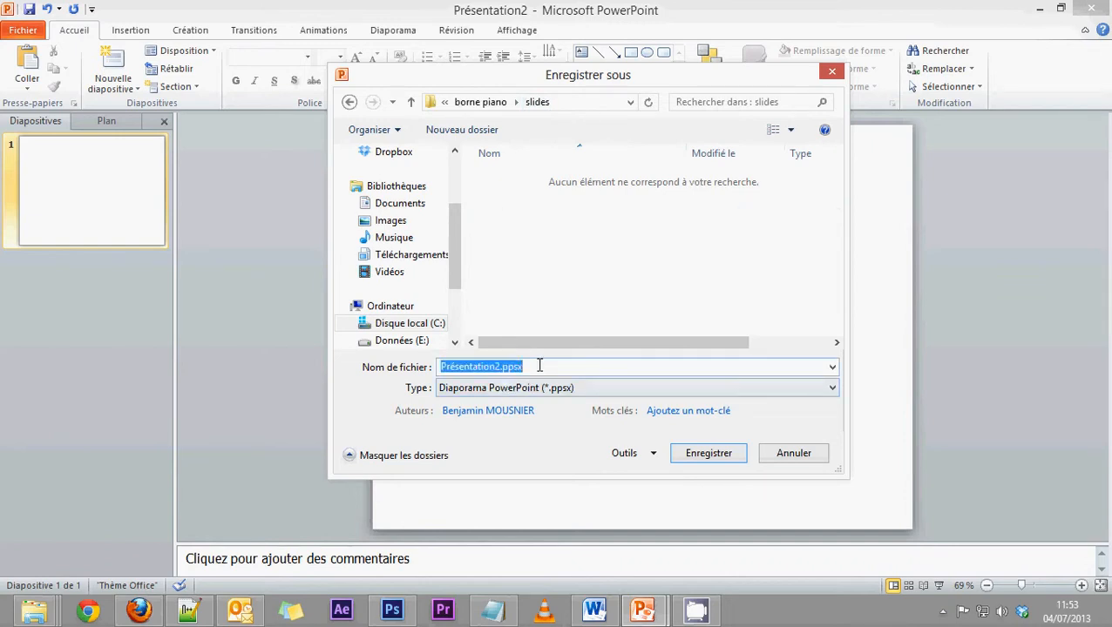
{"action": "type", "text": "m"}
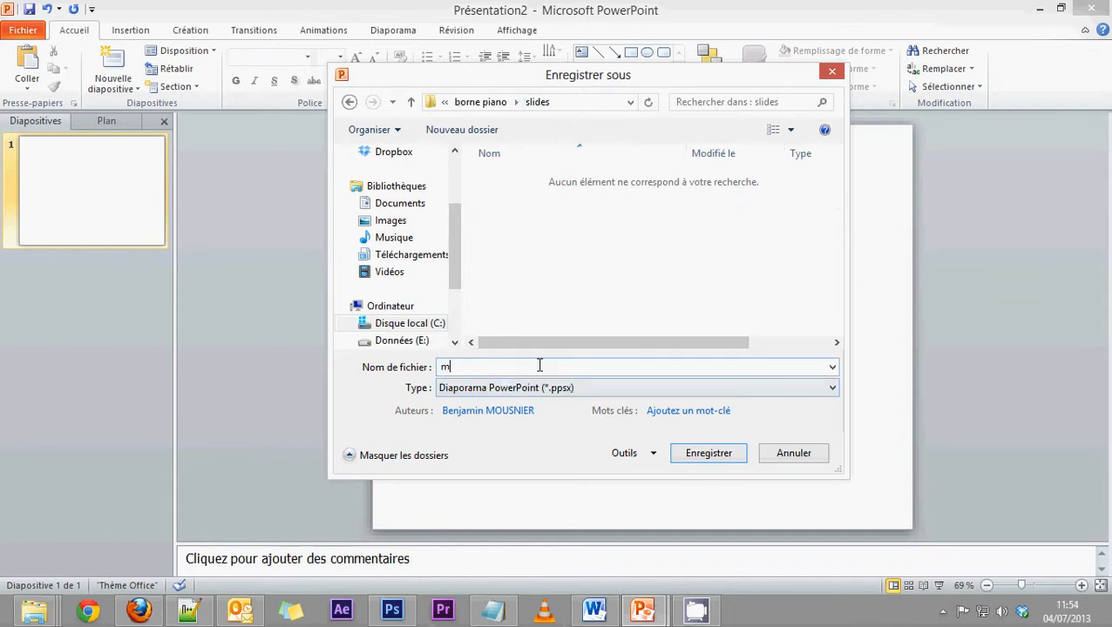
{"action": "type", "text": "enu"}
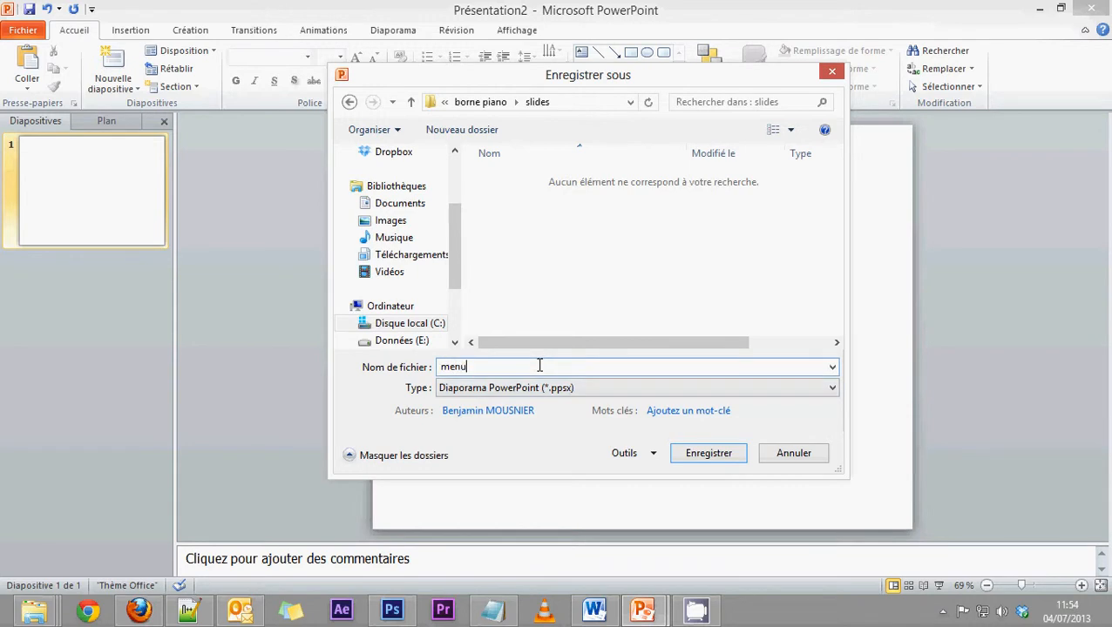
{"action": "key", "text": "Return"}
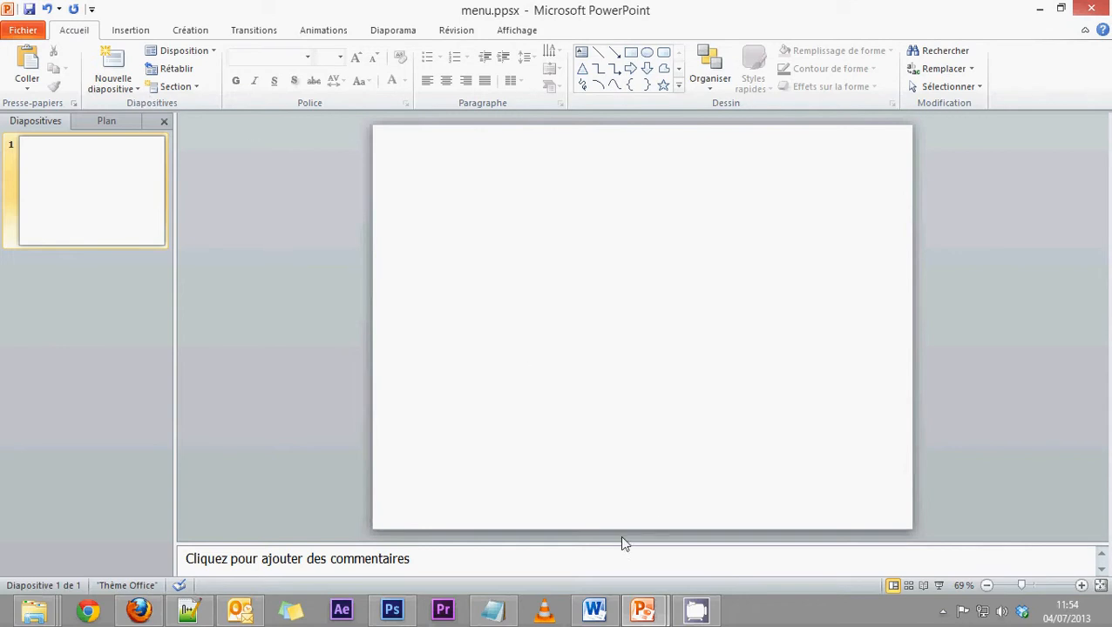
Switch back to the Passion Piano presentation and apply the Impulsion emphasis animation to the Entrer text on slide 1.
{"action": "mouse_move", "coordinate": [644, 608]}
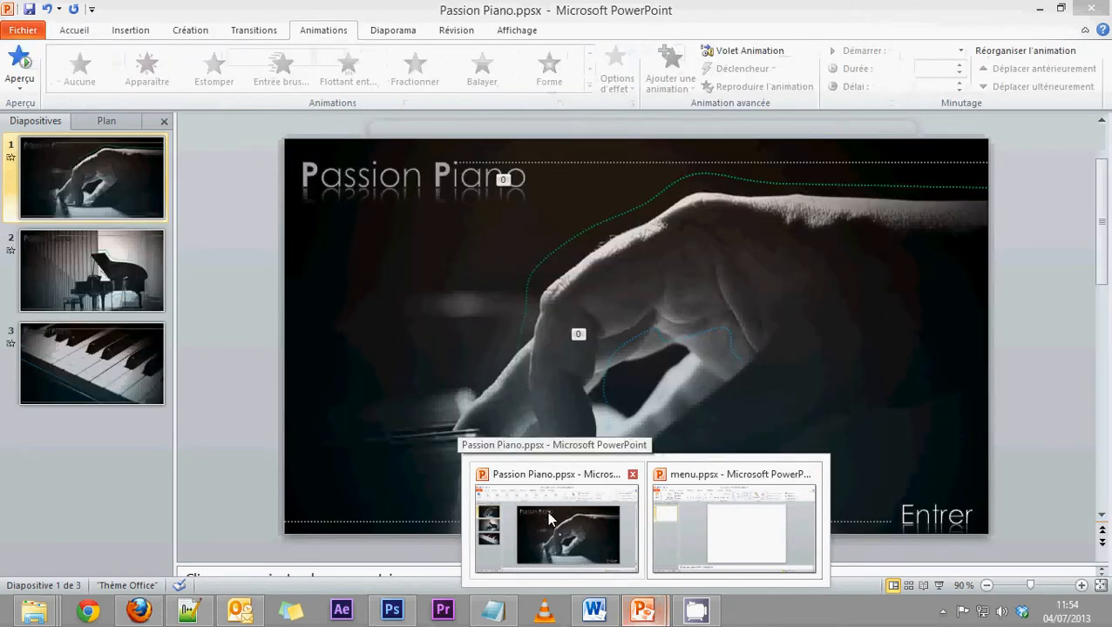
{"action": "left_click", "coordinate": [549, 517]}
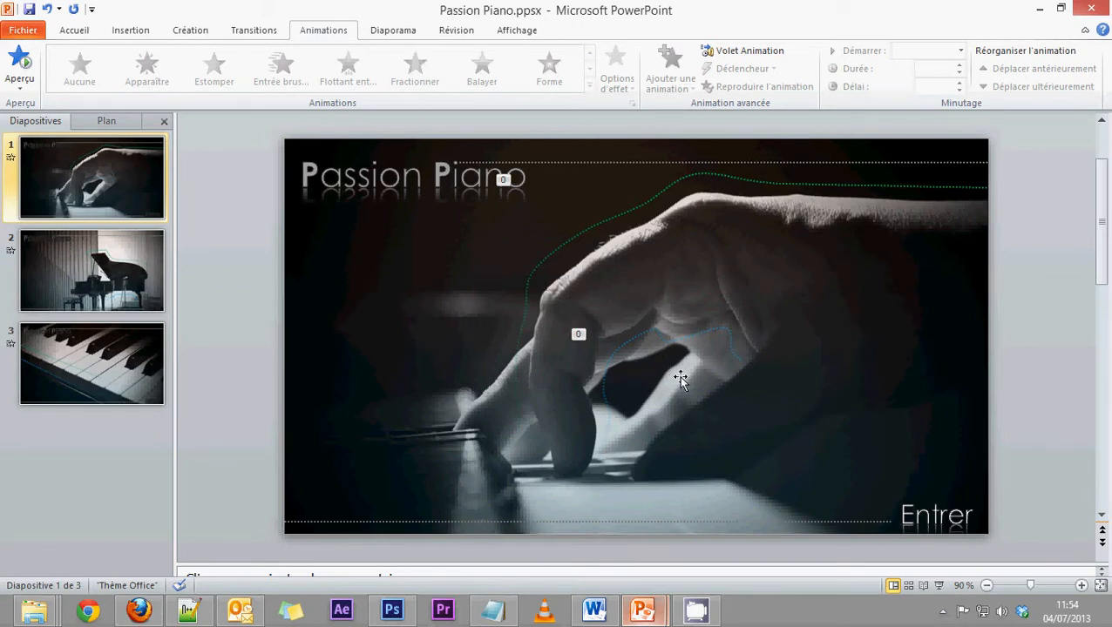
{"action": "left_click", "coordinate": [957, 508]}
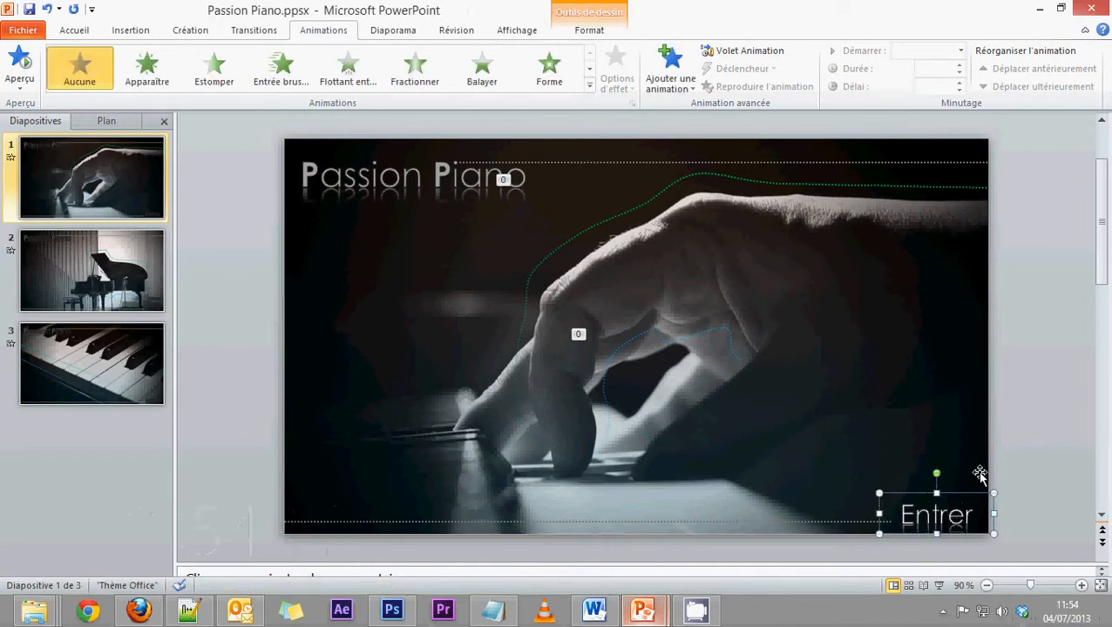
{"action": "left_click", "coordinate": [591, 70]}
{"action": "left_click", "coordinate": [591, 70]}
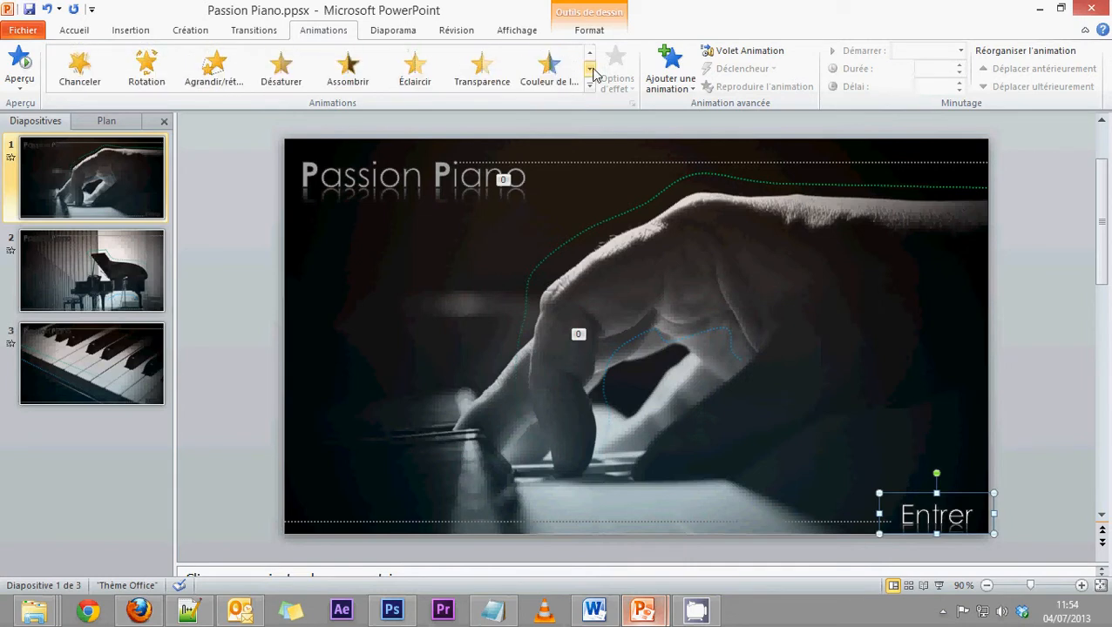
{"action": "left_click", "coordinate": [590, 53]}
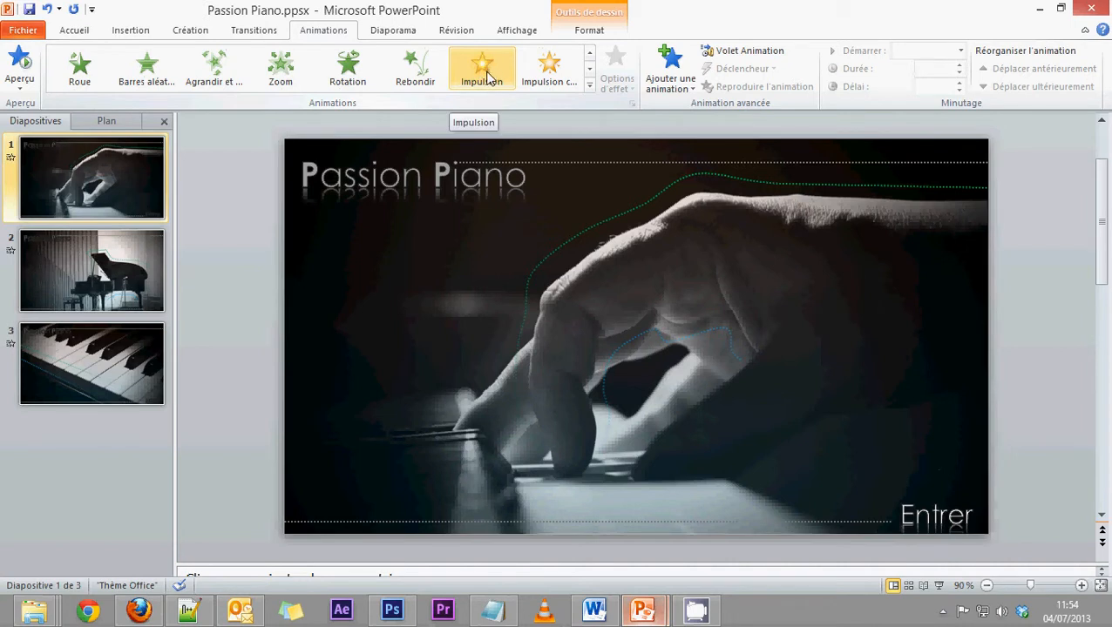
{"action": "left_click", "coordinate": [590, 85]}
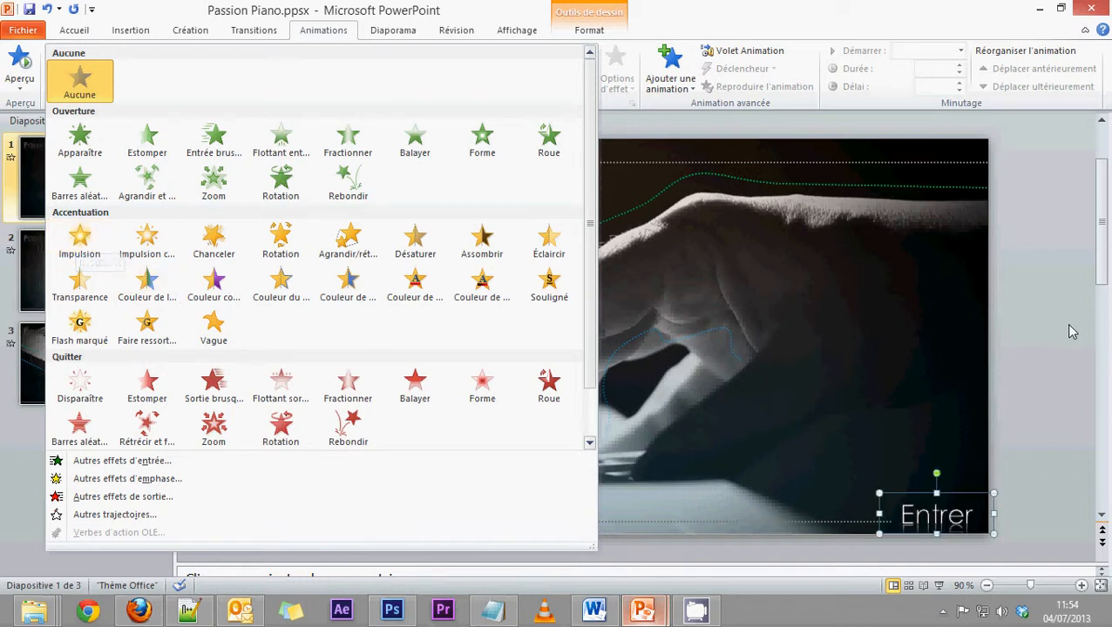
{"action": "left_click", "coordinate": [78, 253]}
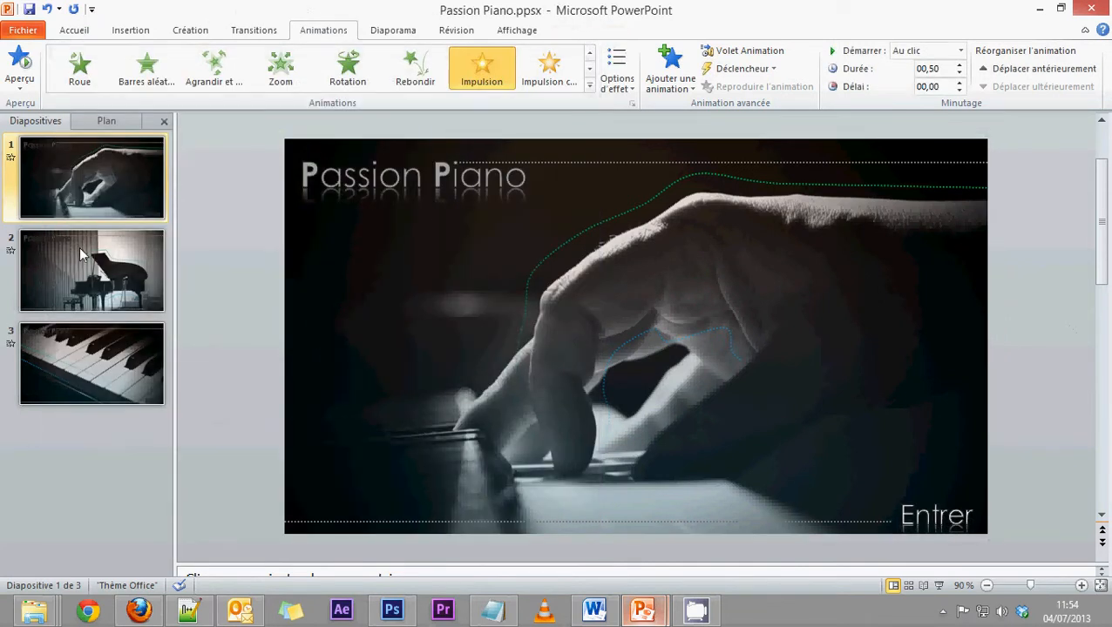
Set the Entrer text's Impulsion animation to start Avec la précédente.
{"action": "left_click", "coordinate": [960, 51]}
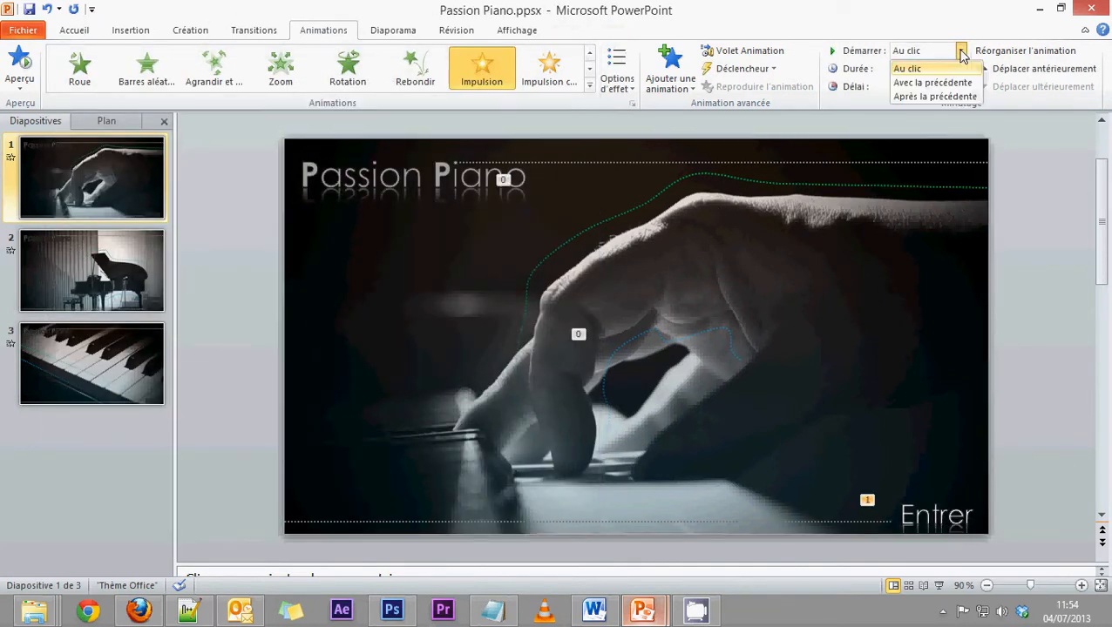
{"action": "left_click", "coordinate": [916, 83]}
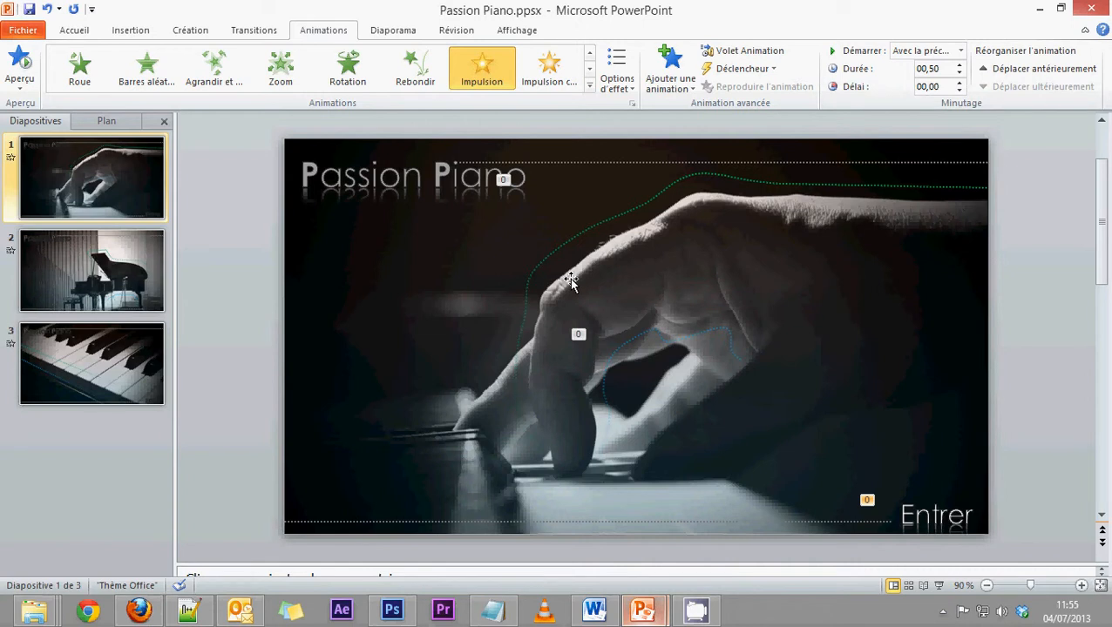
{"action": "left_click", "coordinate": [775, 70]}
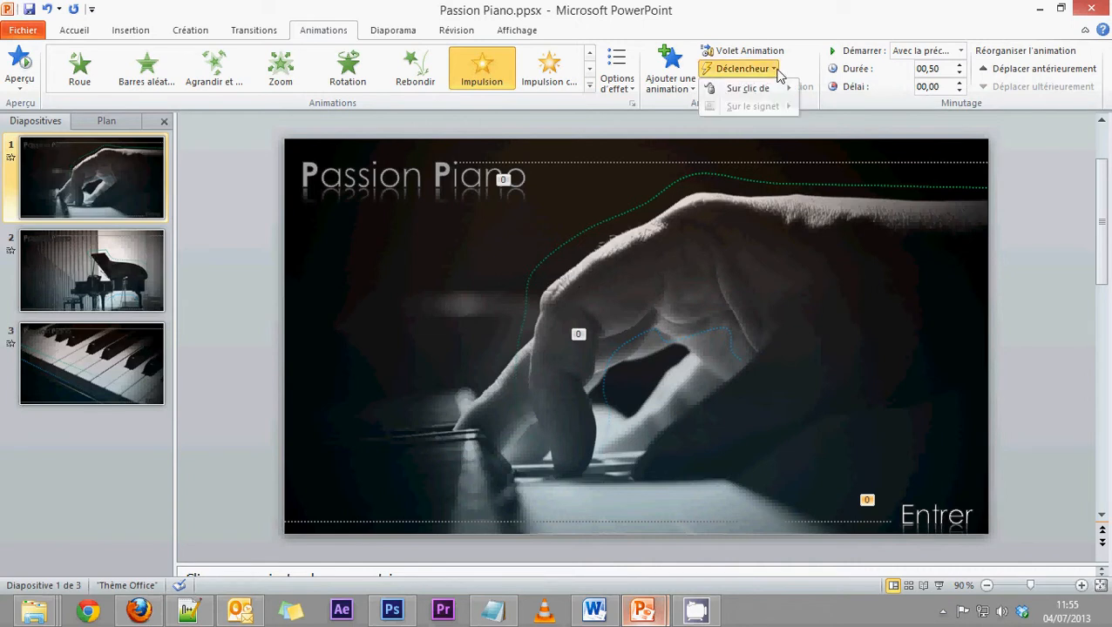
{"action": "left_click", "coordinate": [857, 4]}
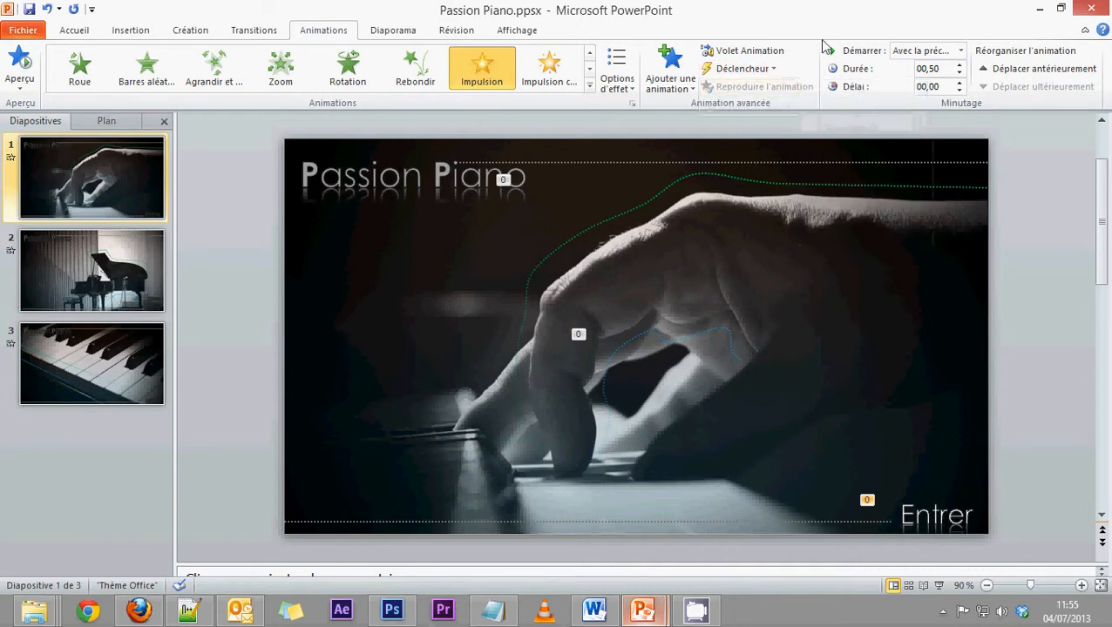
Move slide 1's Entrer text animation to the start of the animation order and set its duration to 3 seconds.
{"action": "left_click", "coordinate": [743, 54]}
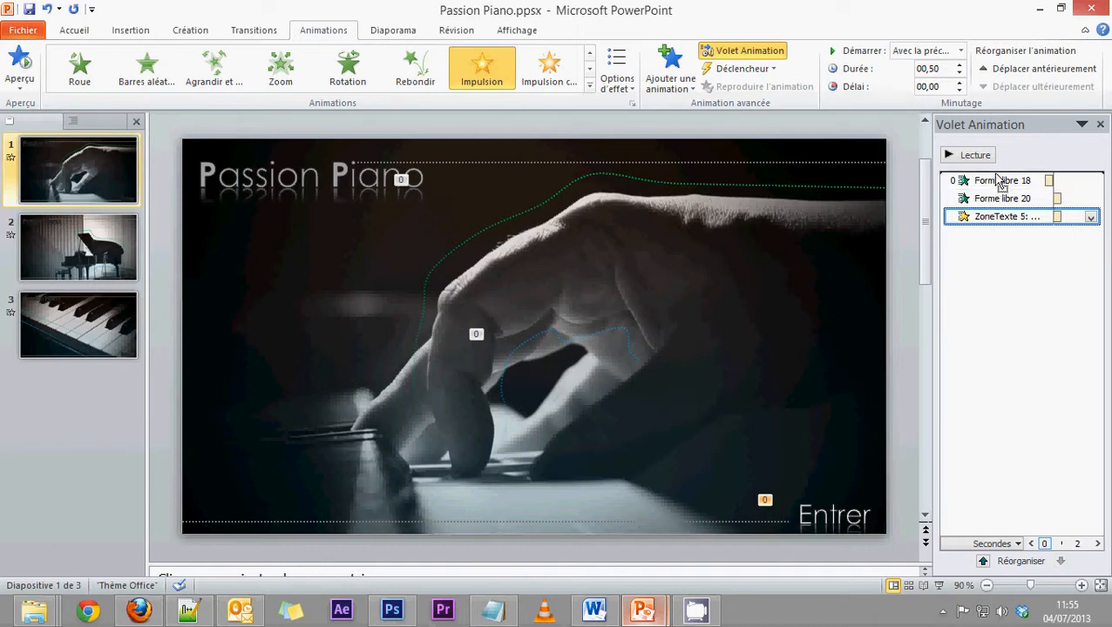
{"action": "left_click_drag", "start_coordinate": [1000, 183], "coordinate": [1057, 180]}
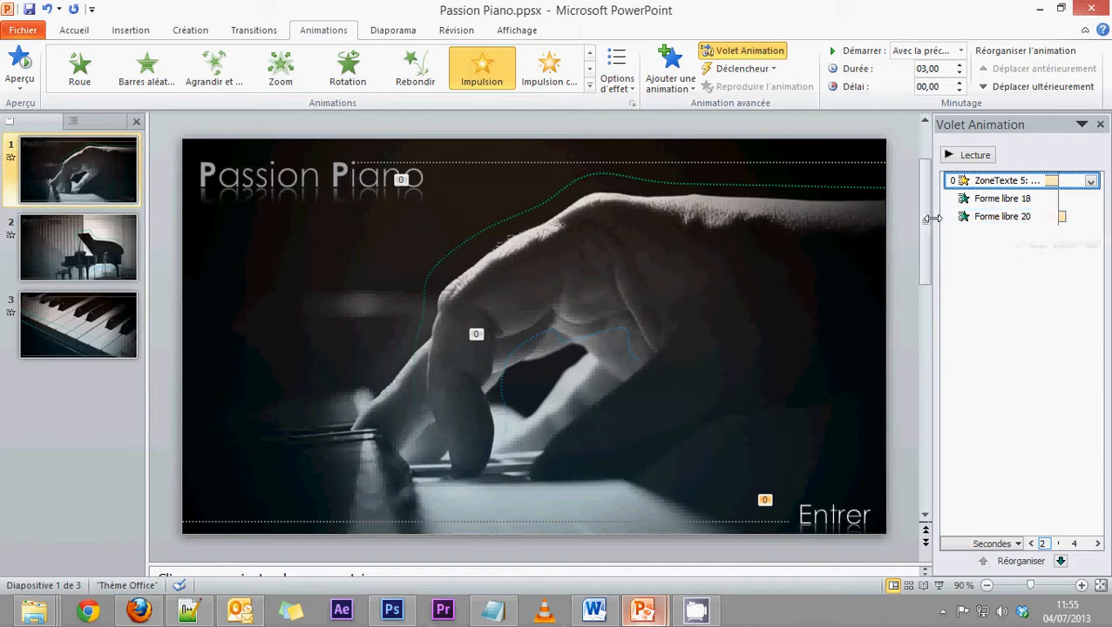
{"action": "left_click_drag", "start_coordinate": [931, 220], "coordinate": [748, 224]}
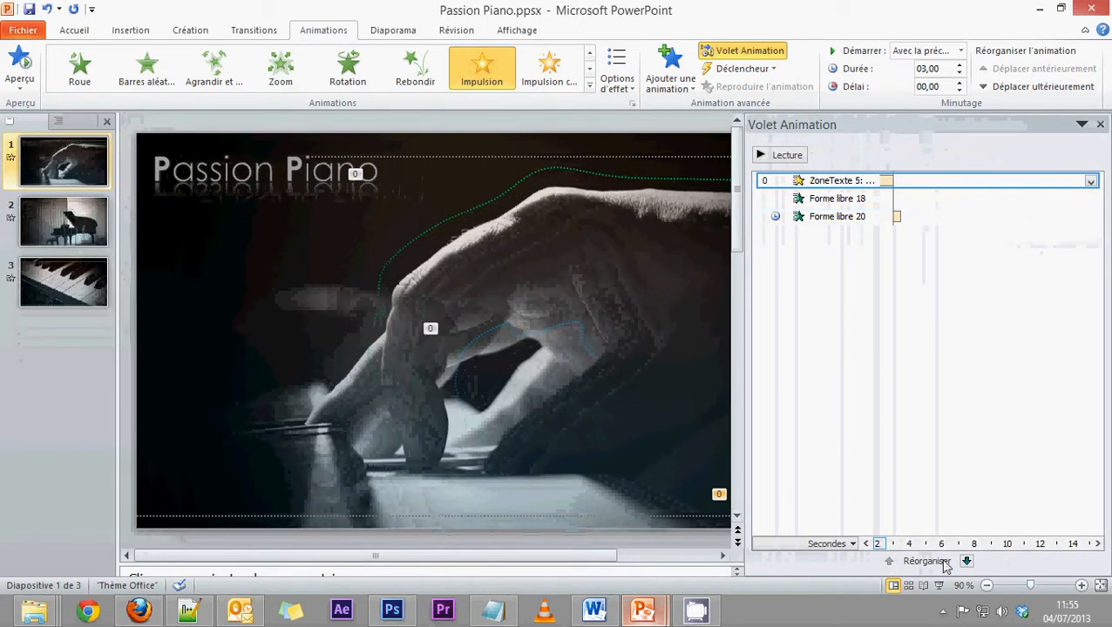
{"action": "left_click", "coordinate": [868, 544]}
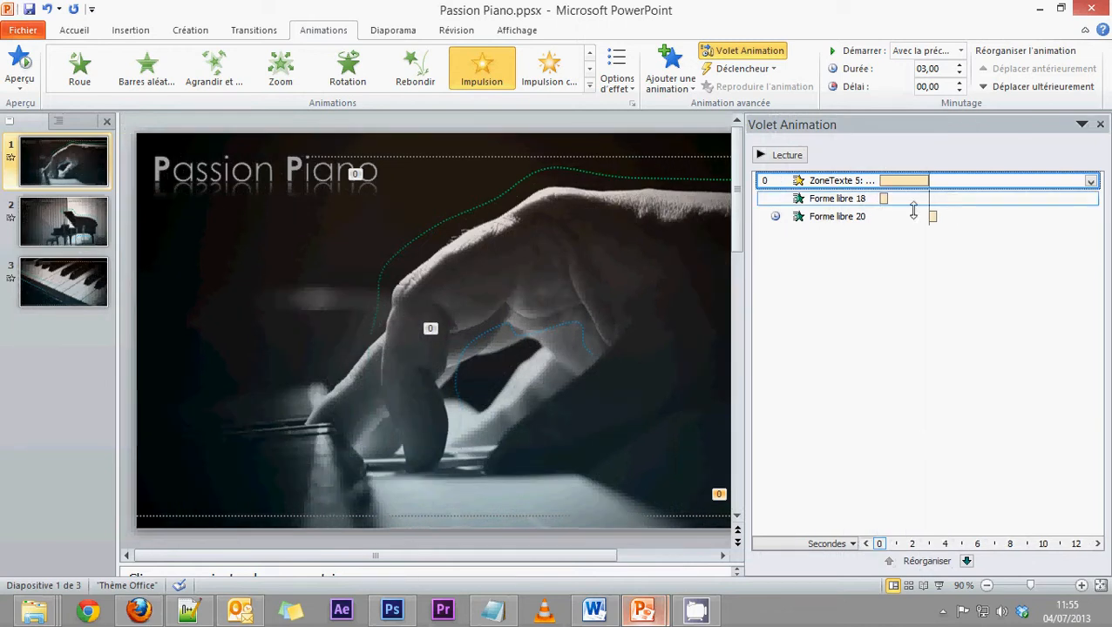
Set slide 1's Forme libre 20 animation to start with the previous one and give it a 0.50-second delay.
{"action": "left_click", "coordinate": [861, 215]}
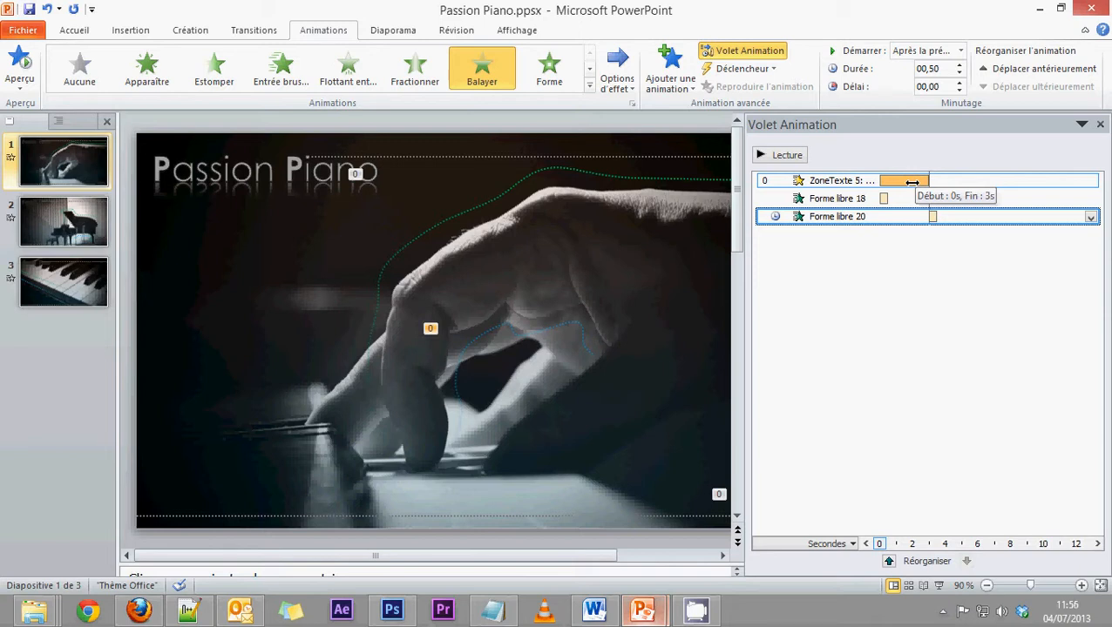
{"action": "left_click", "coordinate": [1090, 218]}
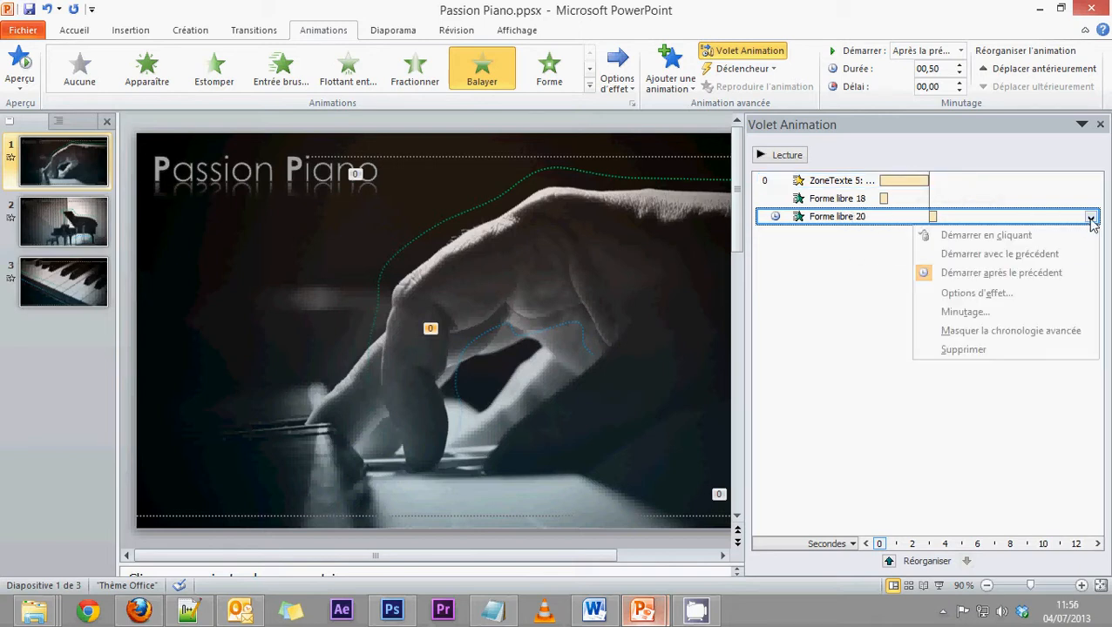
{"action": "left_click", "coordinate": [993, 255]}
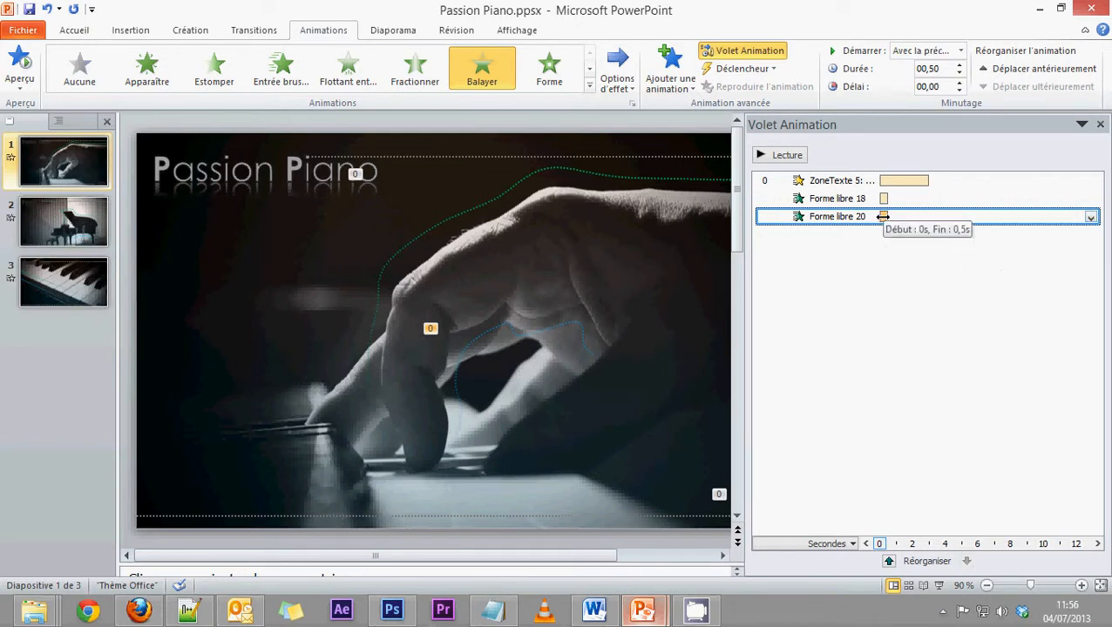
{"action": "left_click_drag", "start_coordinate": [885, 216], "coordinate": [893, 217]}
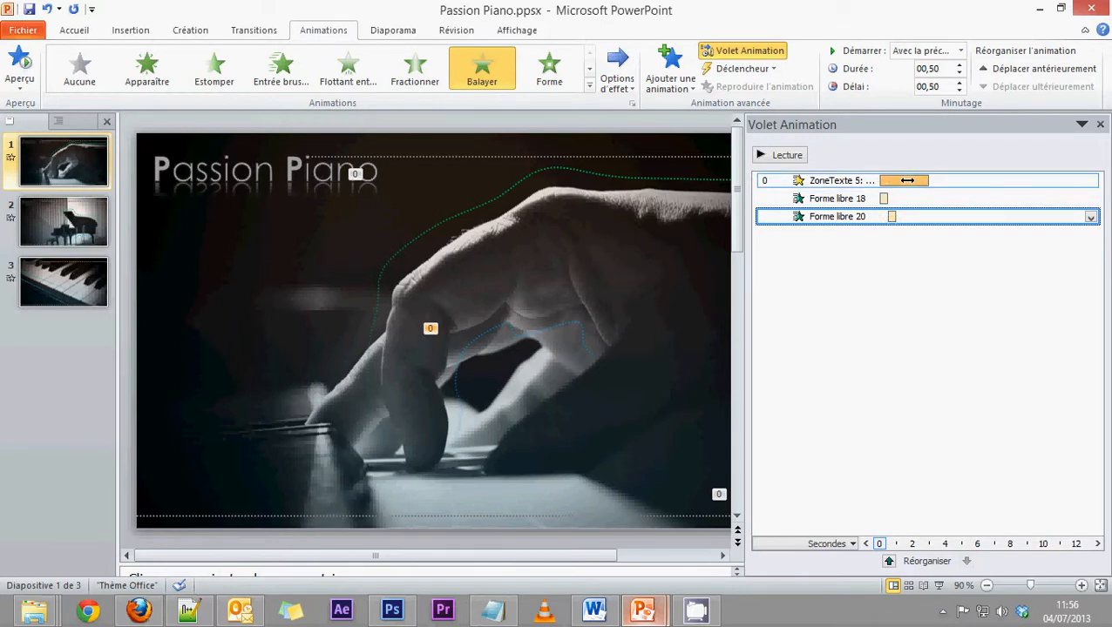
{"action": "mouse_move", "coordinate": [900, 181]}
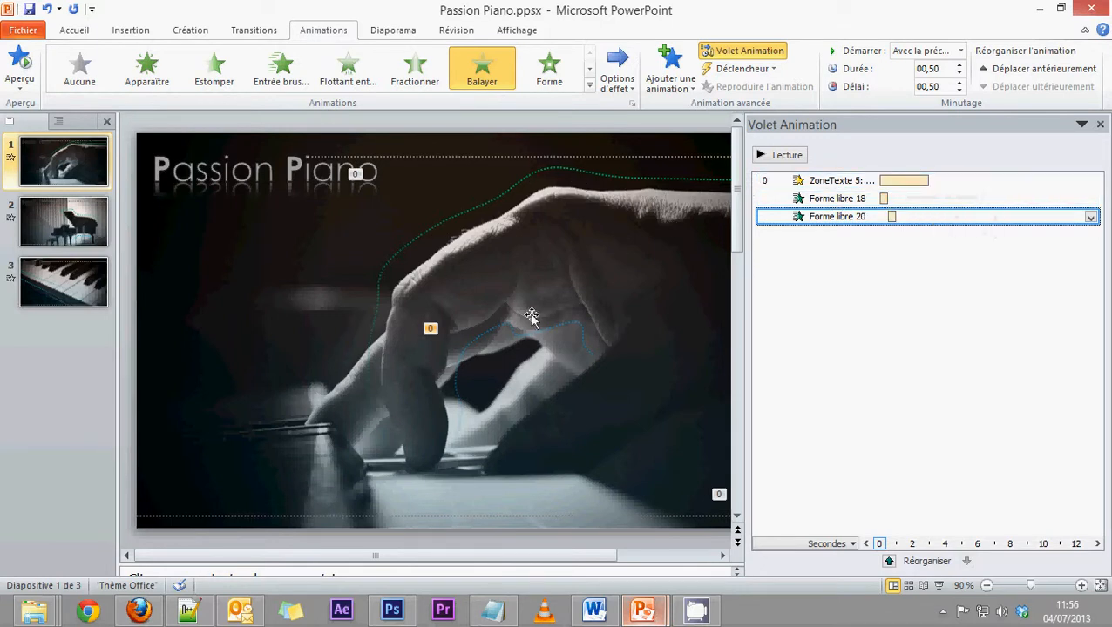
{"action": "mouse_move", "coordinate": [886, 199]}
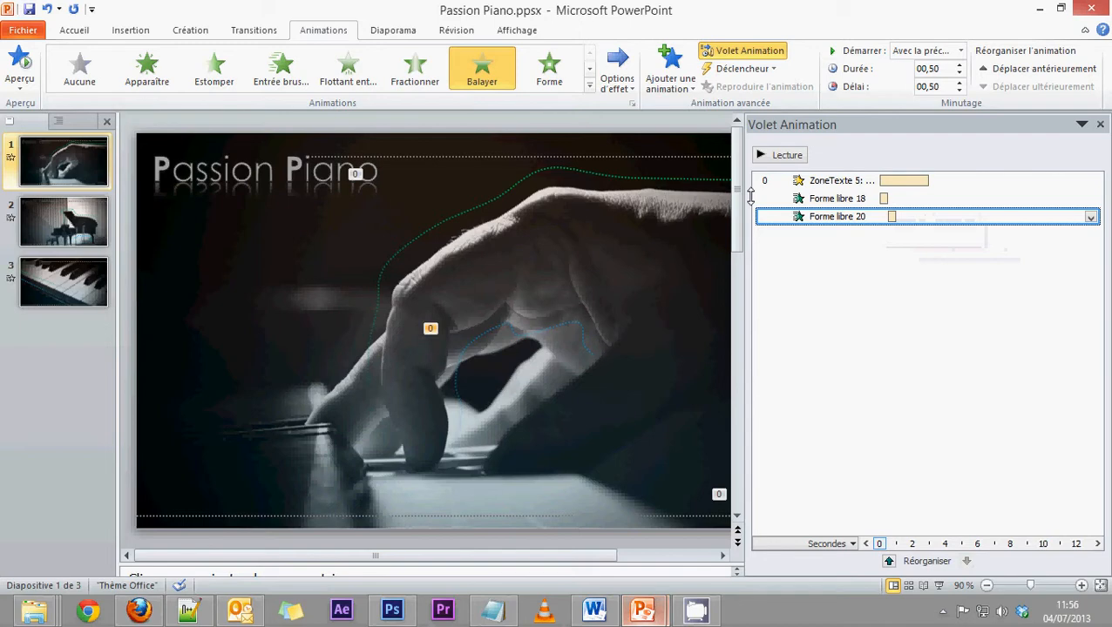
Run the slideshow from slide 1 twice to check the Entrer text's pulse and advancing through it, then exit.
{"action": "key", "text": "F5"}
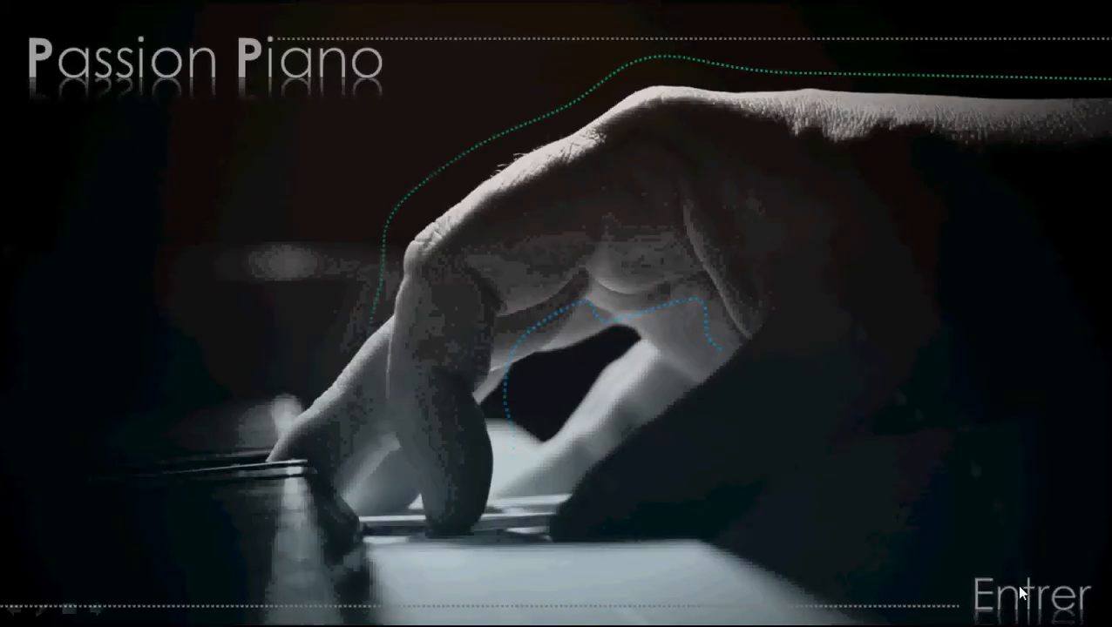
{"action": "left_click", "coordinate": [1048, 600]}
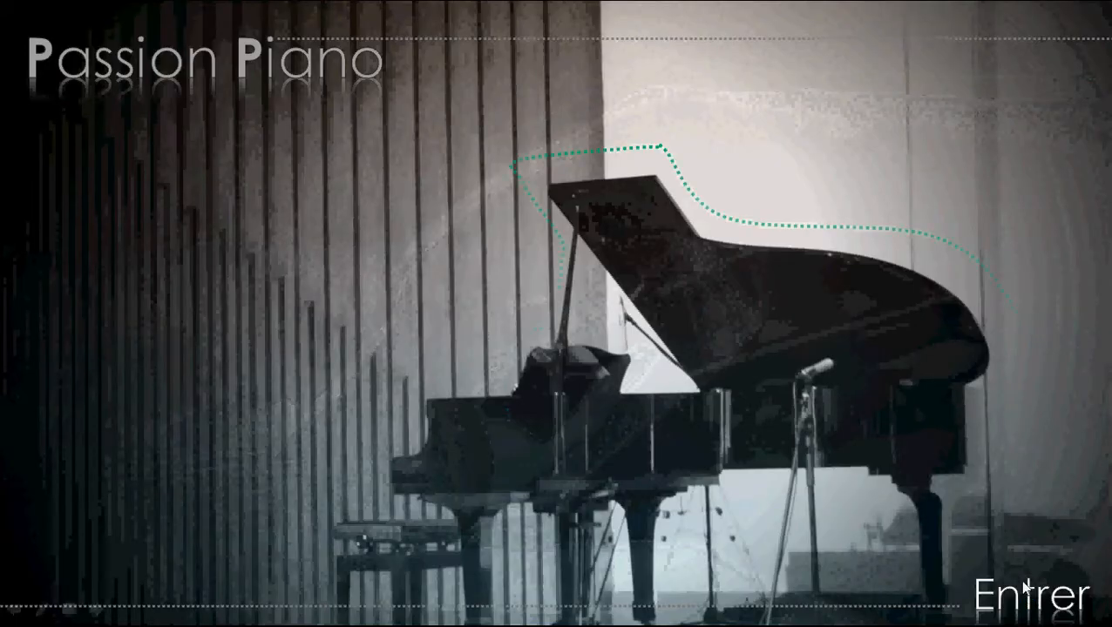
{"action": "key", "text": "Escape"}
{"action": "key", "text": "F5"}
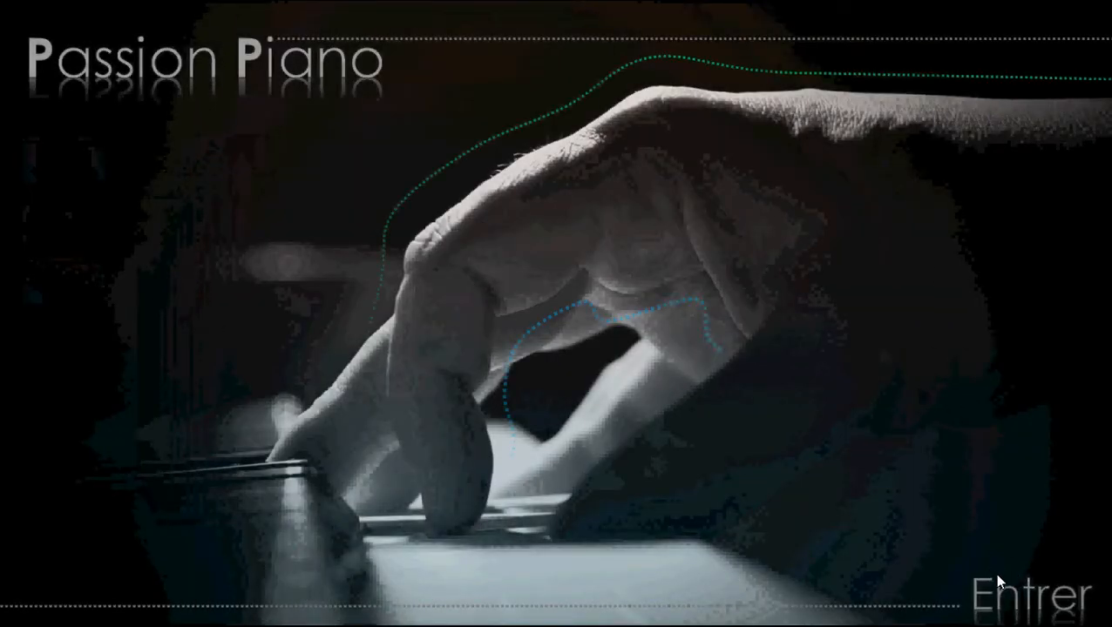
{"action": "left_click", "coordinate": [998, 582]}
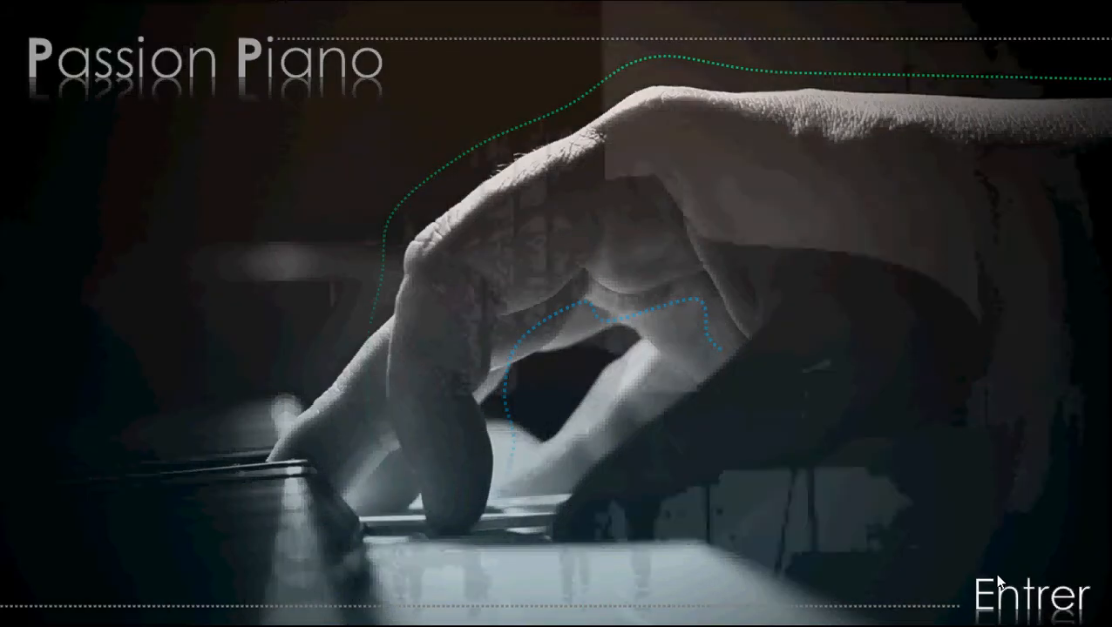
{"action": "key", "text": "Escape"}
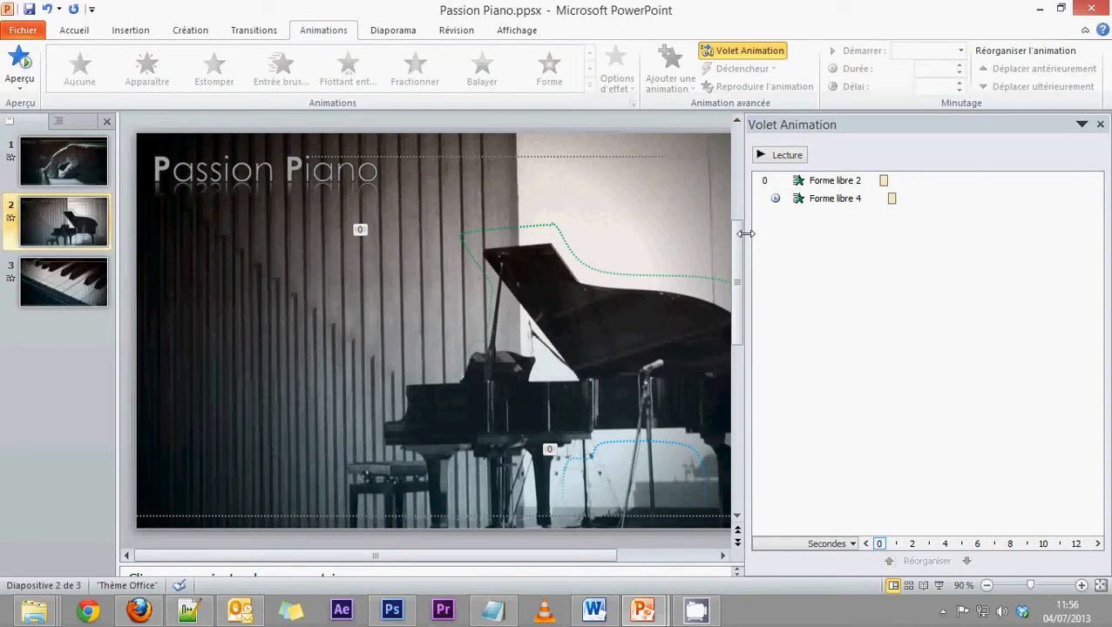
Apply the Impulsion emphasis animation to the Entrer text on slide 2.
{"action": "left_click_drag", "start_coordinate": [745, 233], "coordinate": [901, 238]}
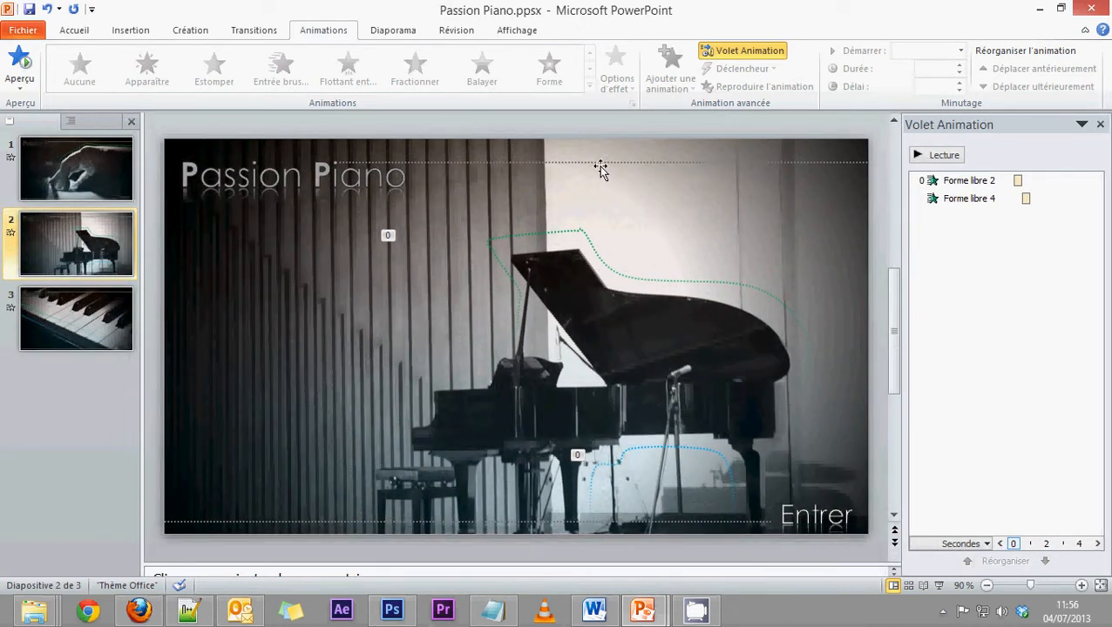
{"action": "left_click", "coordinate": [832, 519]}
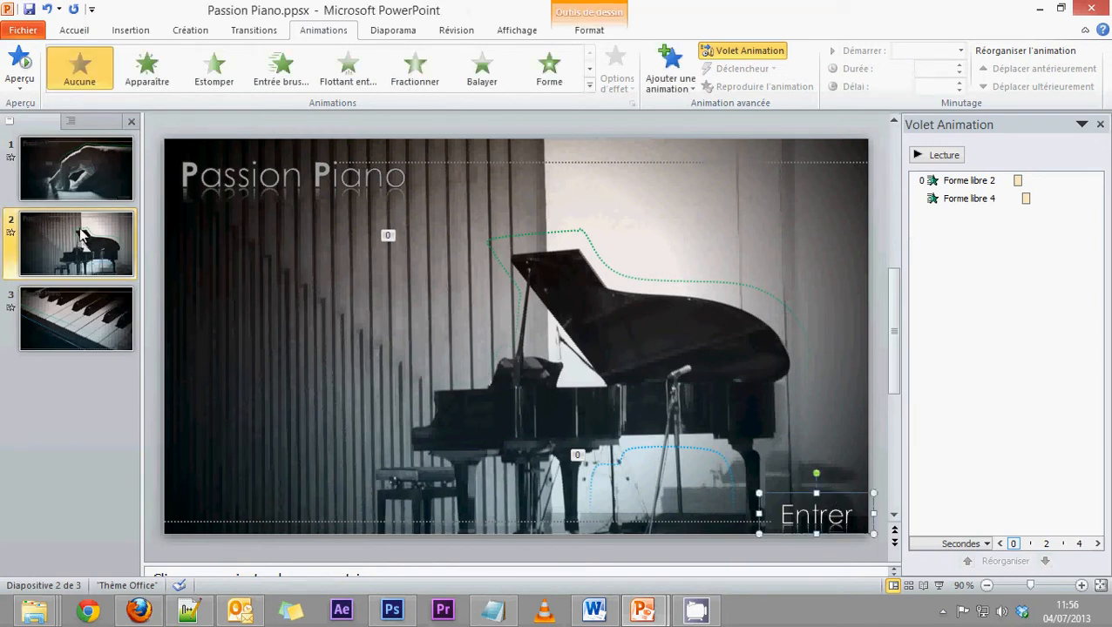
{"action": "left_click", "coordinate": [231, 70]}
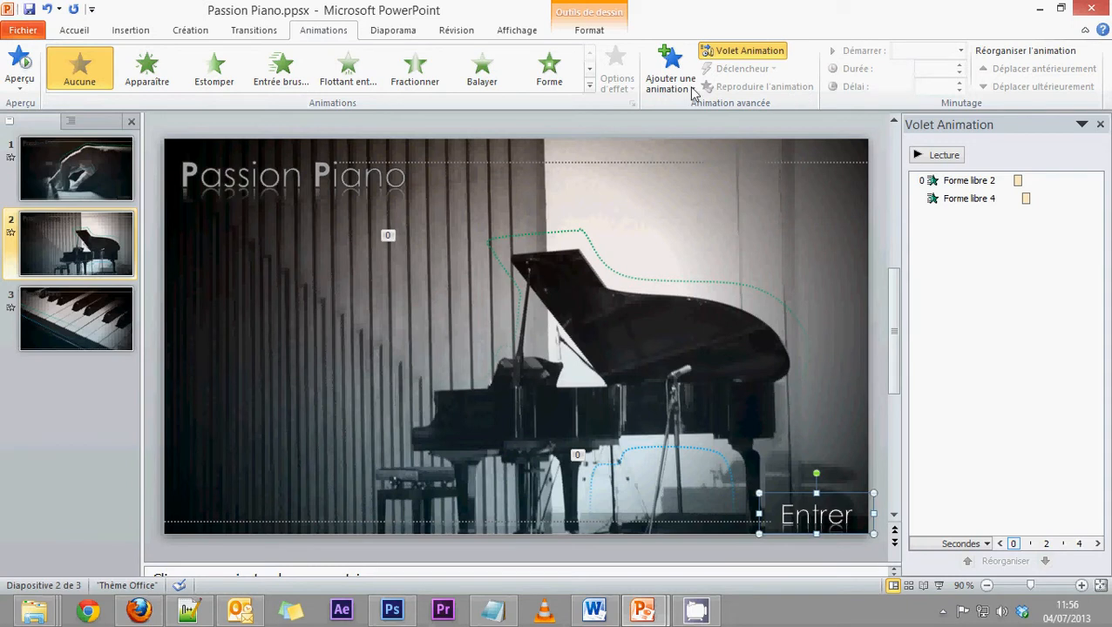
{"action": "left_click", "coordinate": [589, 85]}
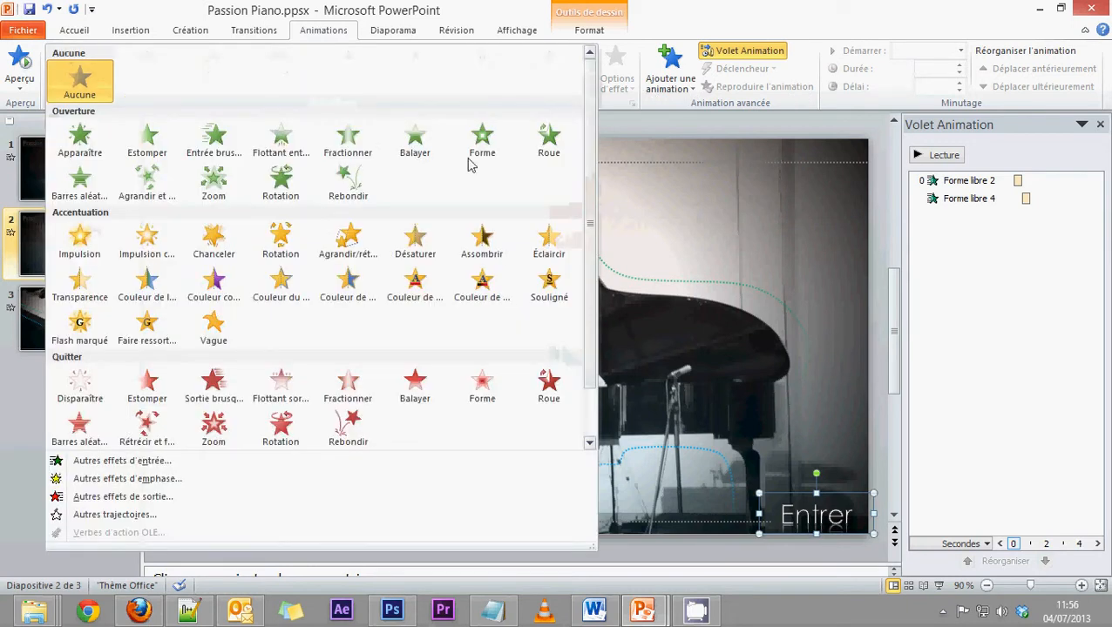
{"action": "left_click", "coordinate": [79, 244]}
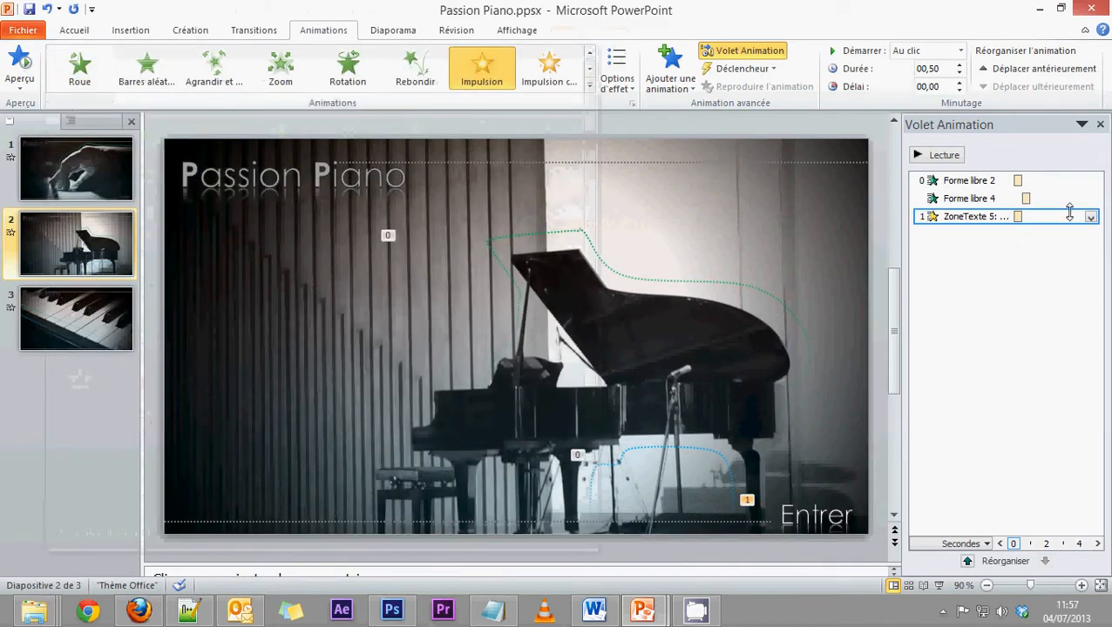
Set slide 2's Entrer animation to start with the previous one, first in the animation order, with a duration of about 3 seconds.
{"action": "left_click", "coordinate": [1090, 217]}
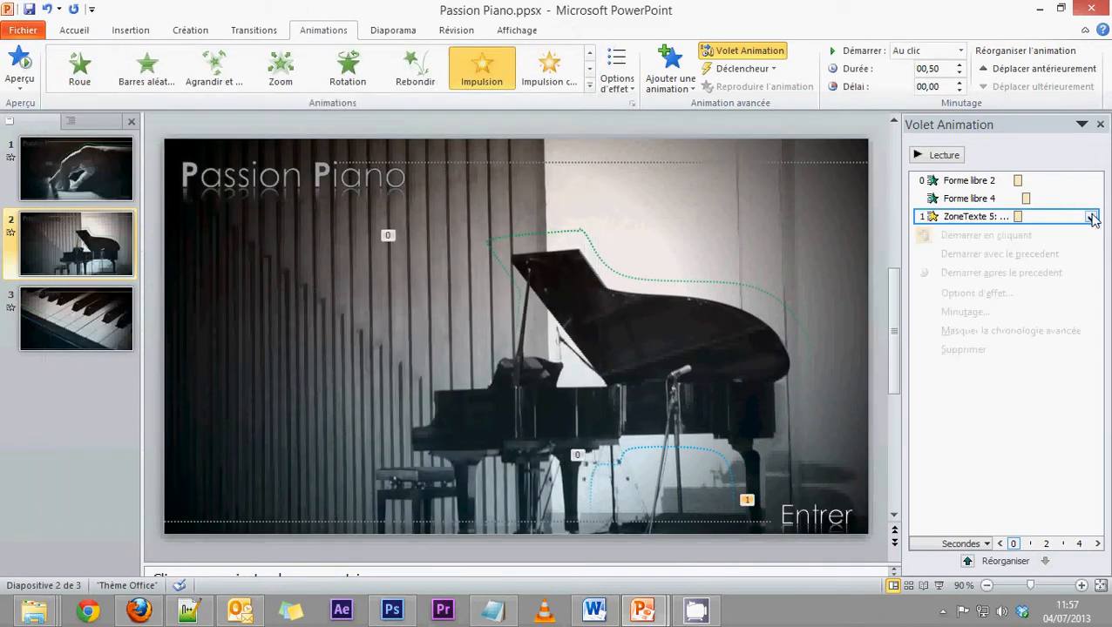
{"action": "left_click", "coordinate": [1028, 255]}
{"action": "left_click_drag", "start_coordinate": [939, 217], "coordinate": [938, 180]}
{"action": "left_click_drag", "start_coordinate": [1020, 180], "coordinate": [1062, 179]}
Set slide 2's Forme libre 4 animation to start with the previous one and give it a 0.60-second delay.
{"action": "left_click", "coordinate": [992, 218]}
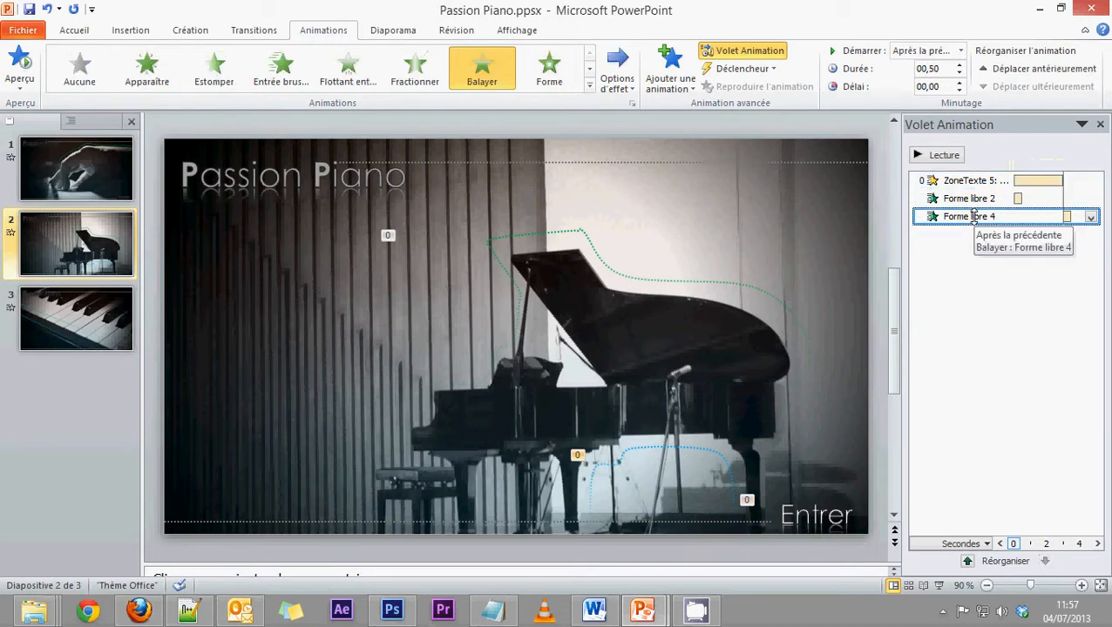
{"action": "left_click", "coordinate": [1090, 217]}
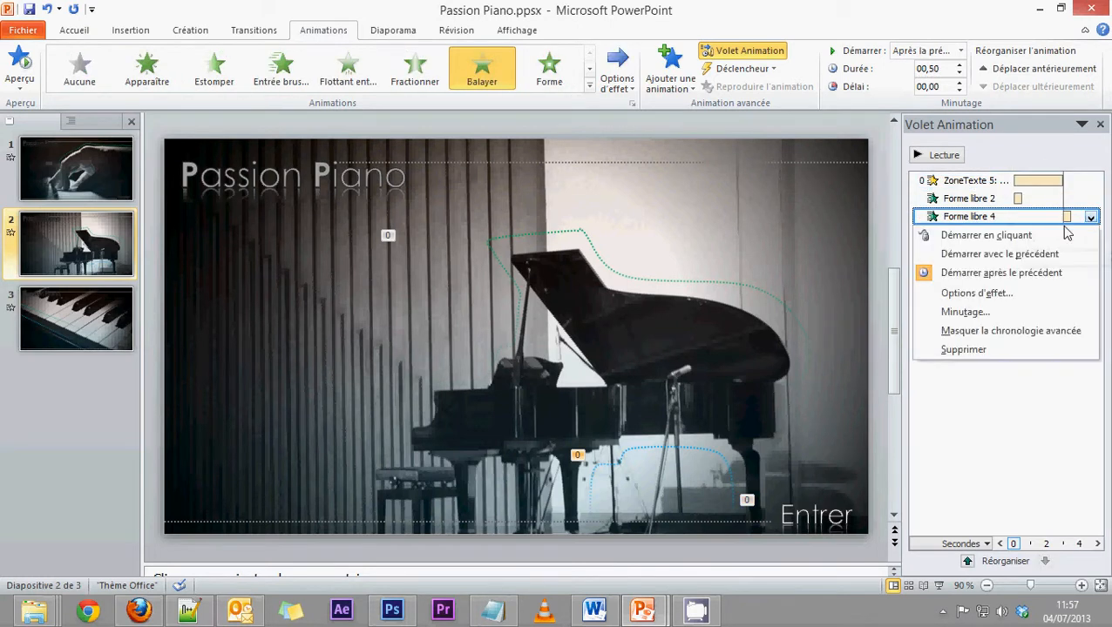
{"action": "left_click", "coordinate": [1003, 255]}
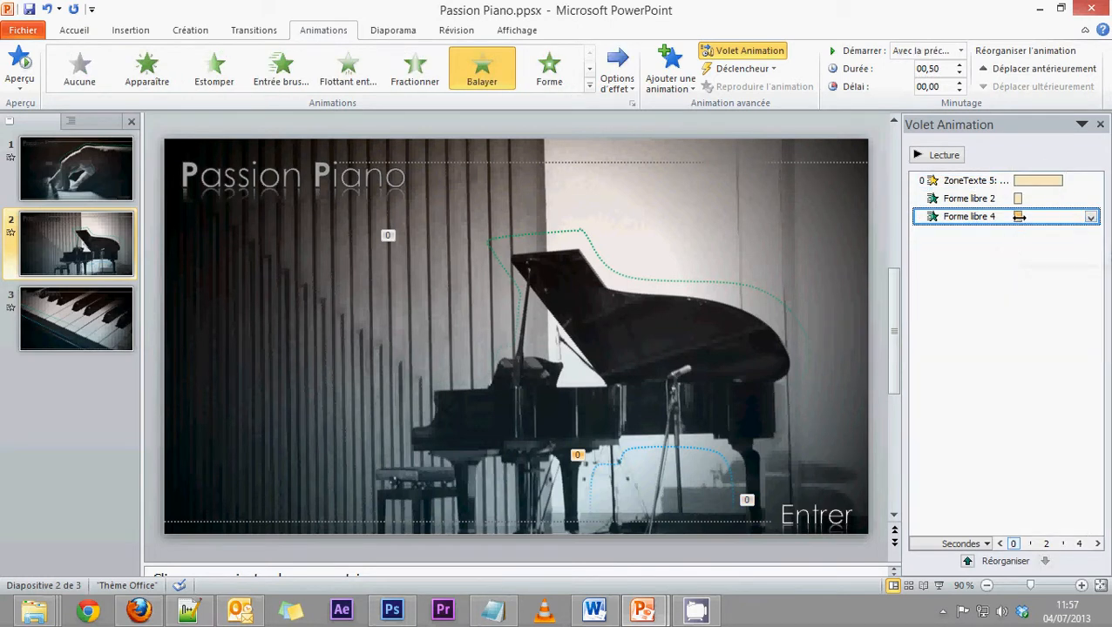
{"action": "left_click_drag", "start_coordinate": [1018, 217], "coordinate": [1029, 213]}
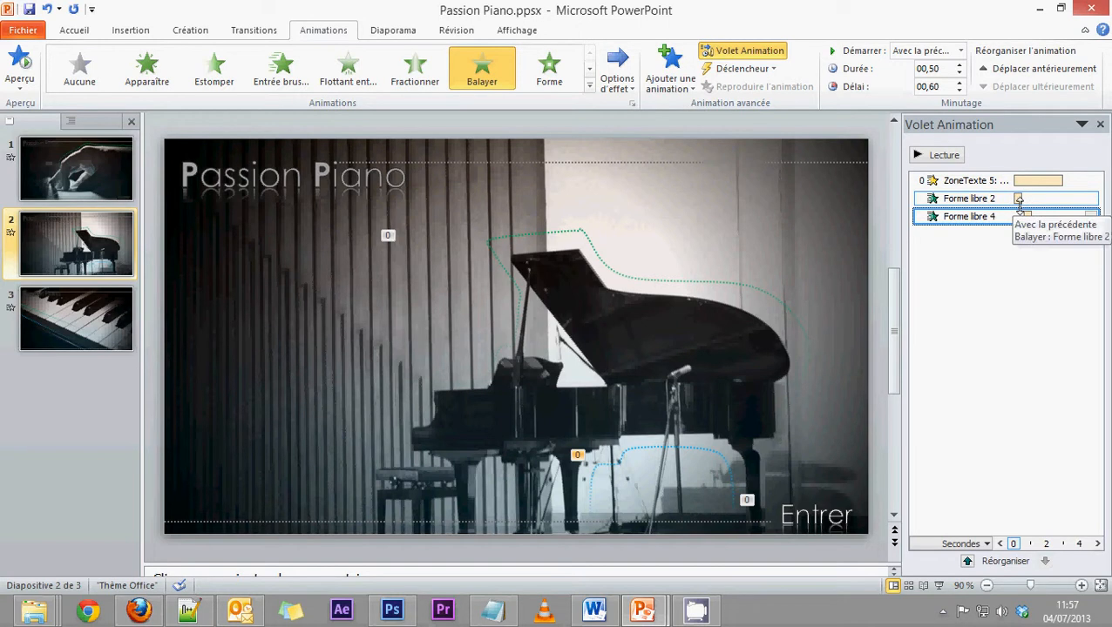
Apply the Impulsion emphasis animation to the Entrer text on slide 3.
{"action": "left_click", "coordinate": [58, 328]}
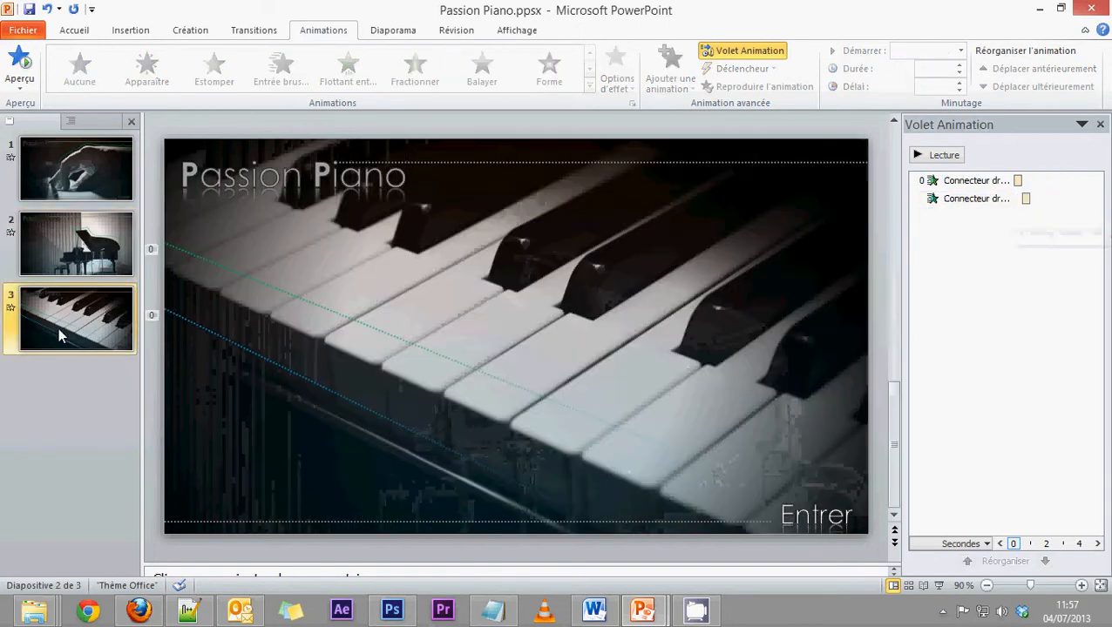
{"action": "left_click", "coordinate": [795, 519]}
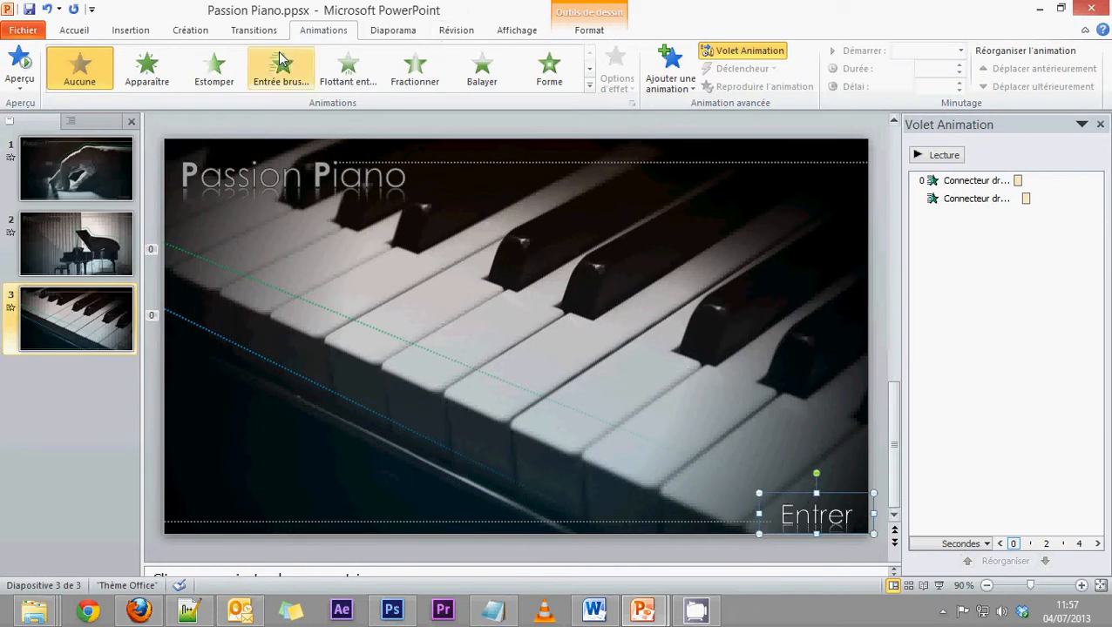
{"action": "scroll", "coordinate": [262, 69], "scroll_direction": "down", "scroll_amount": 2}
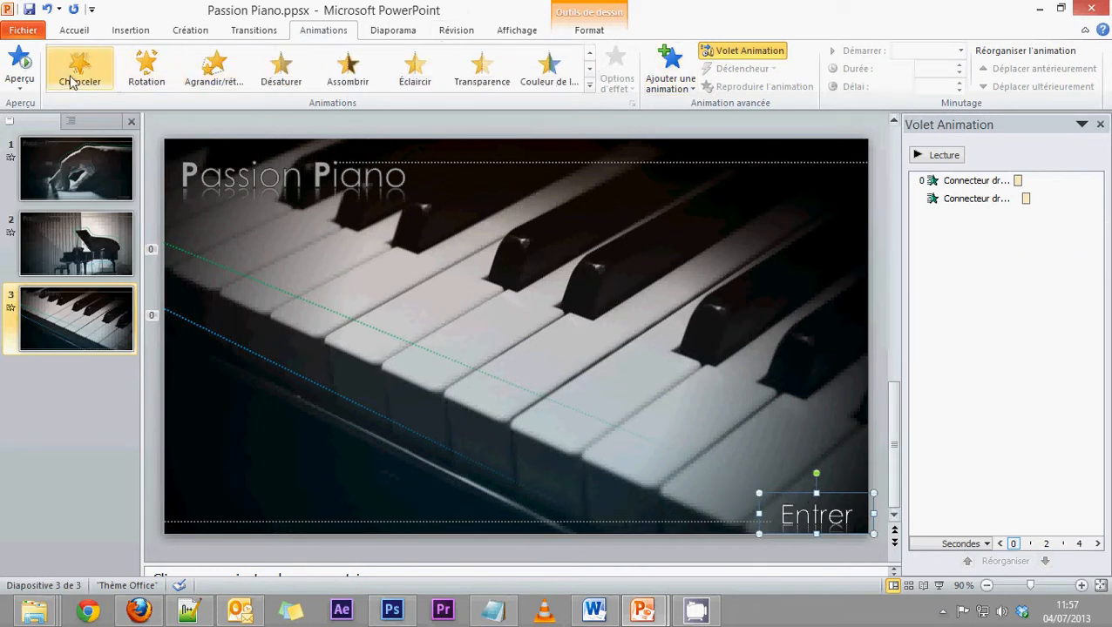
{"action": "left_click", "coordinate": [589, 84]}
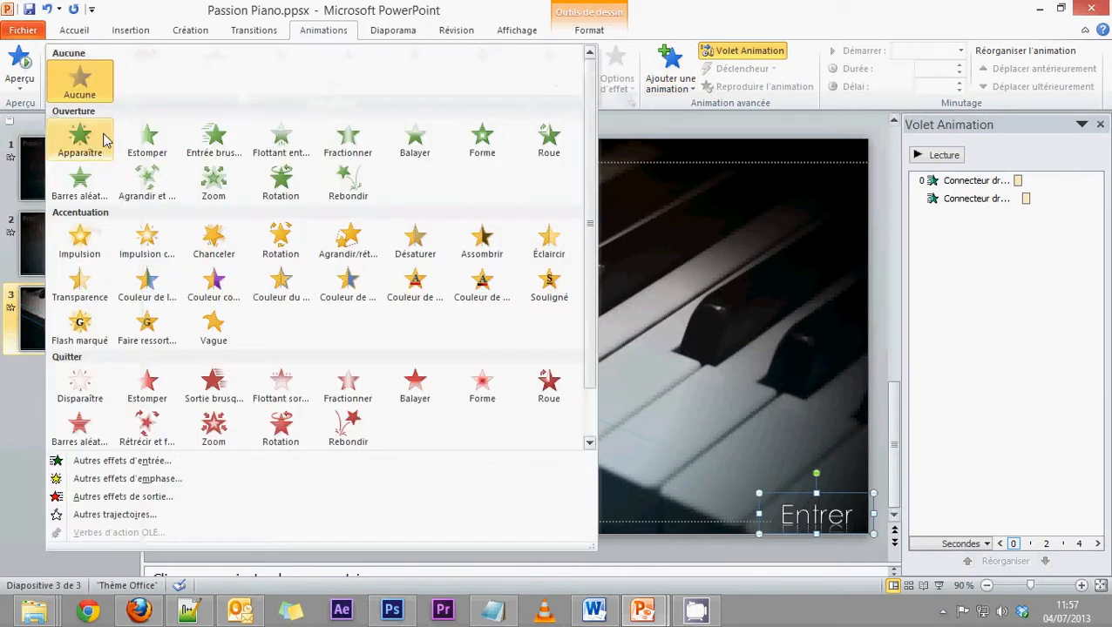
{"action": "left_click", "coordinate": [80, 231]}
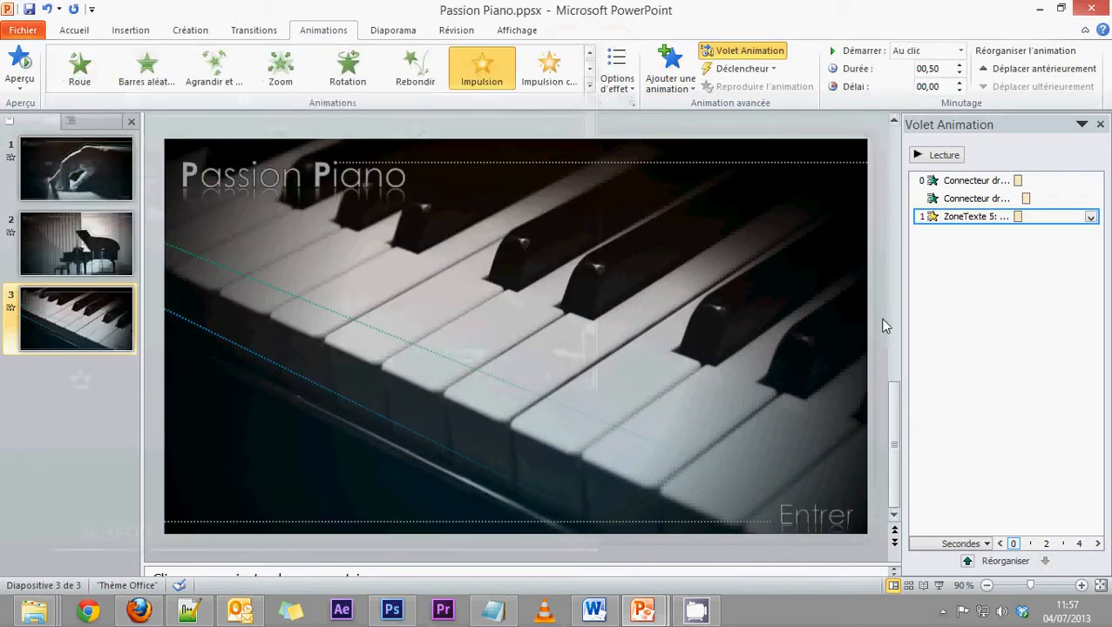
Set slide 3's Entrer animation to start with the previous one, first in the animation order, with a duration of about 3 seconds.
{"action": "left_click", "coordinate": [1090, 217]}
{"action": "left_click", "coordinate": [1013, 251]}
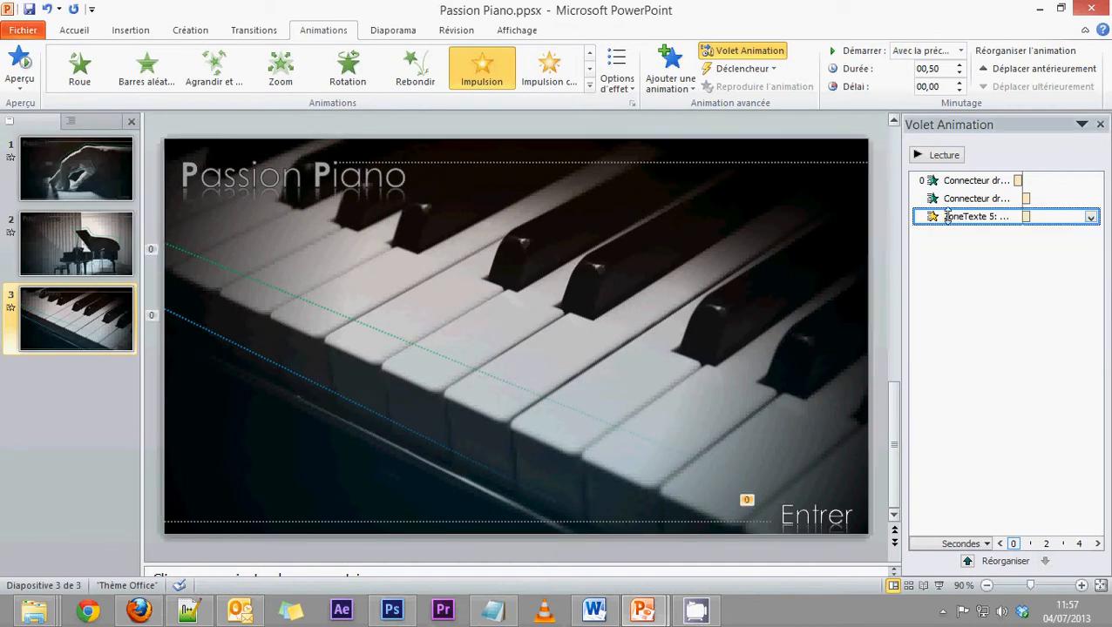
{"action": "left_click_drag", "start_coordinate": [947, 217], "coordinate": [948, 180]}
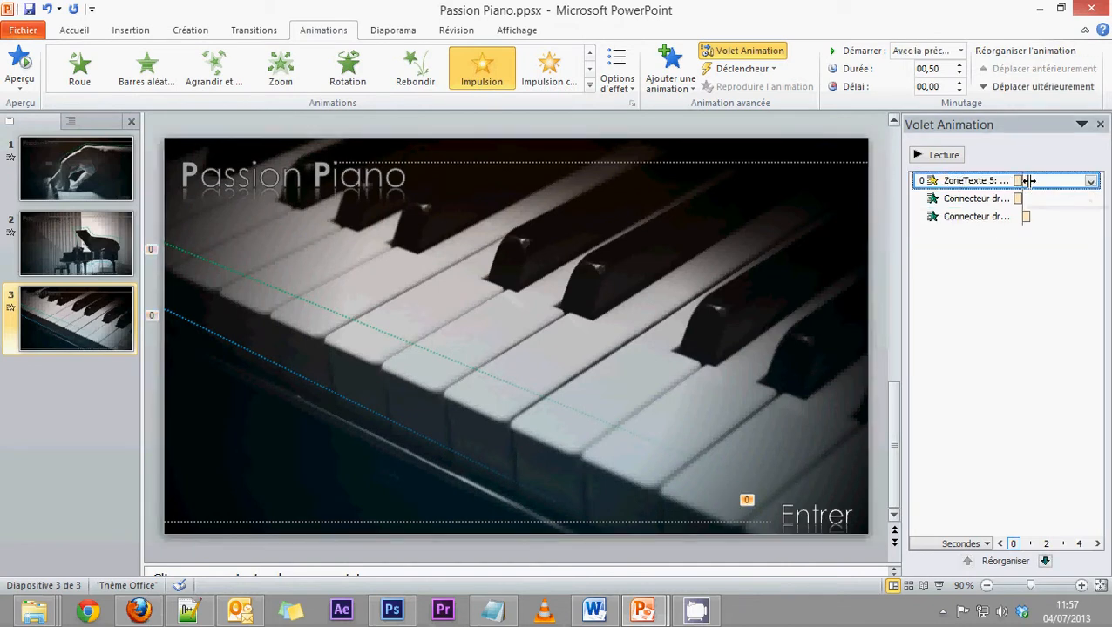
{"action": "left_click_drag", "start_coordinate": [1028, 181], "coordinate": [1063, 180]}
Set the animation of slide 3's lower dotted connector to start with the previous one and give it a 0.60-second delay.
{"action": "left_click", "coordinate": [978, 217]}
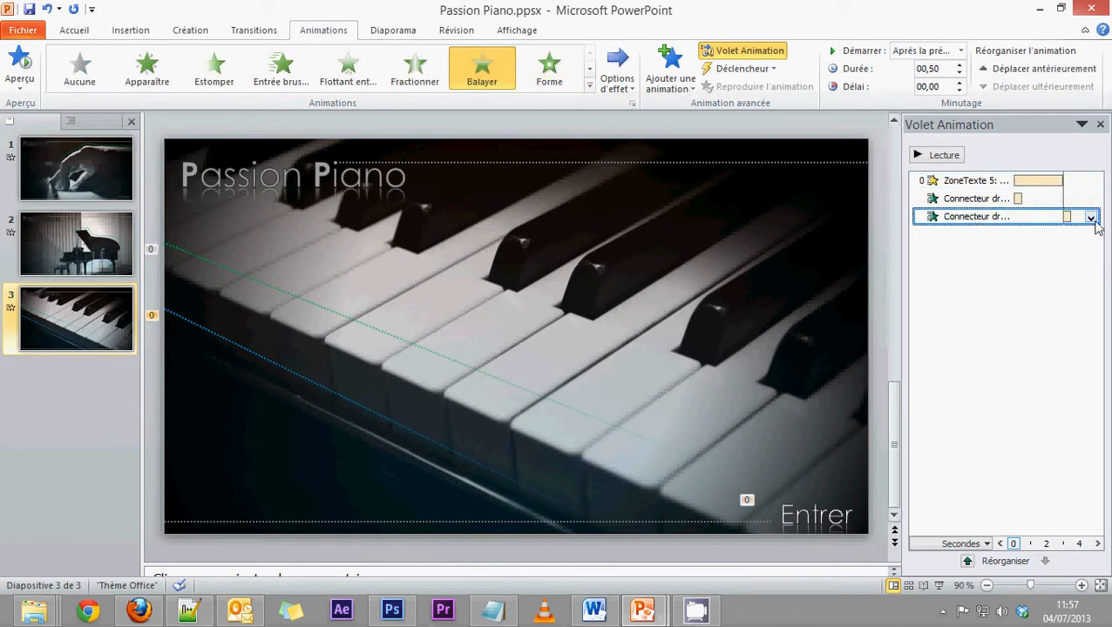
{"action": "left_click", "coordinate": [1091, 217]}
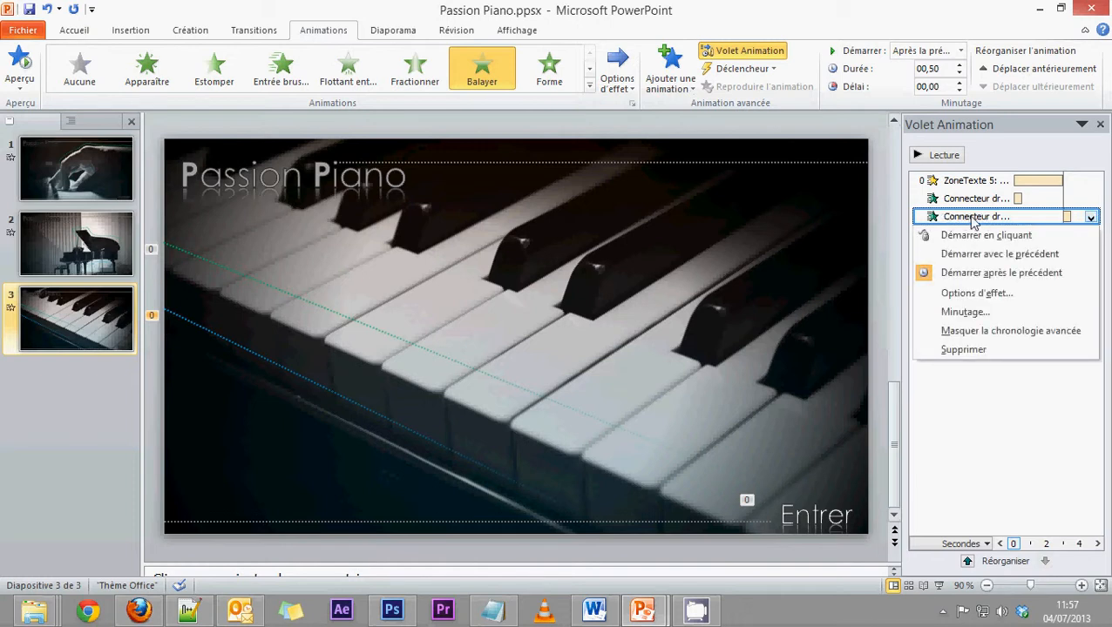
{"action": "left_click", "coordinate": [965, 254]}
{"action": "left_click_drag", "start_coordinate": [1018, 217], "coordinate": [1031, 214]}
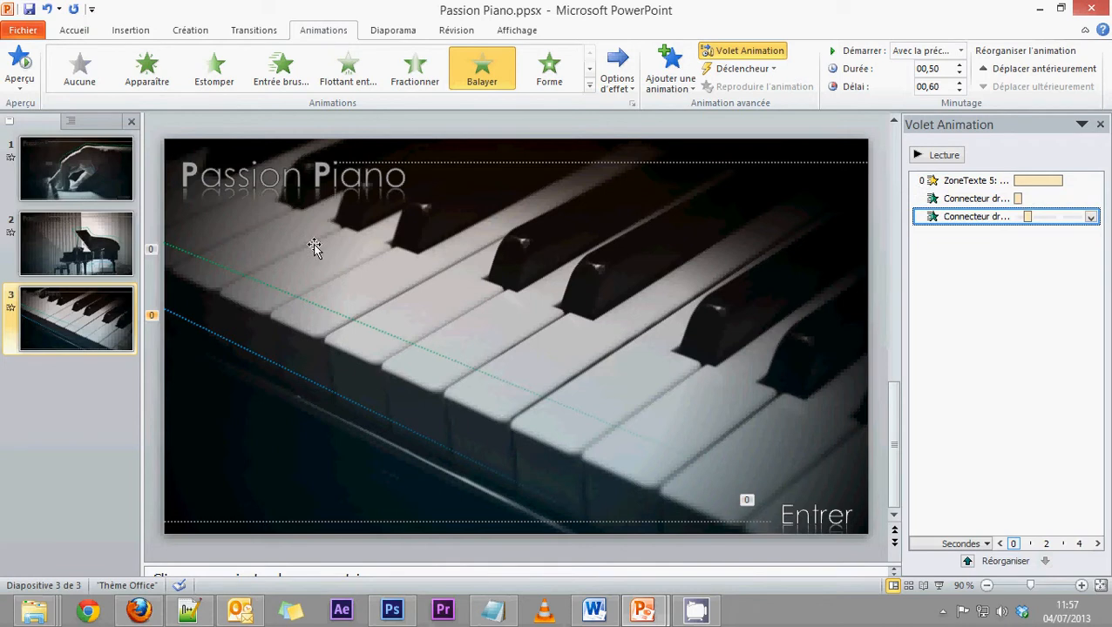
Play the whole slideshow to check the Entrer animation on all three slides, and exit it.
{"action": "key", "text": "F5"}
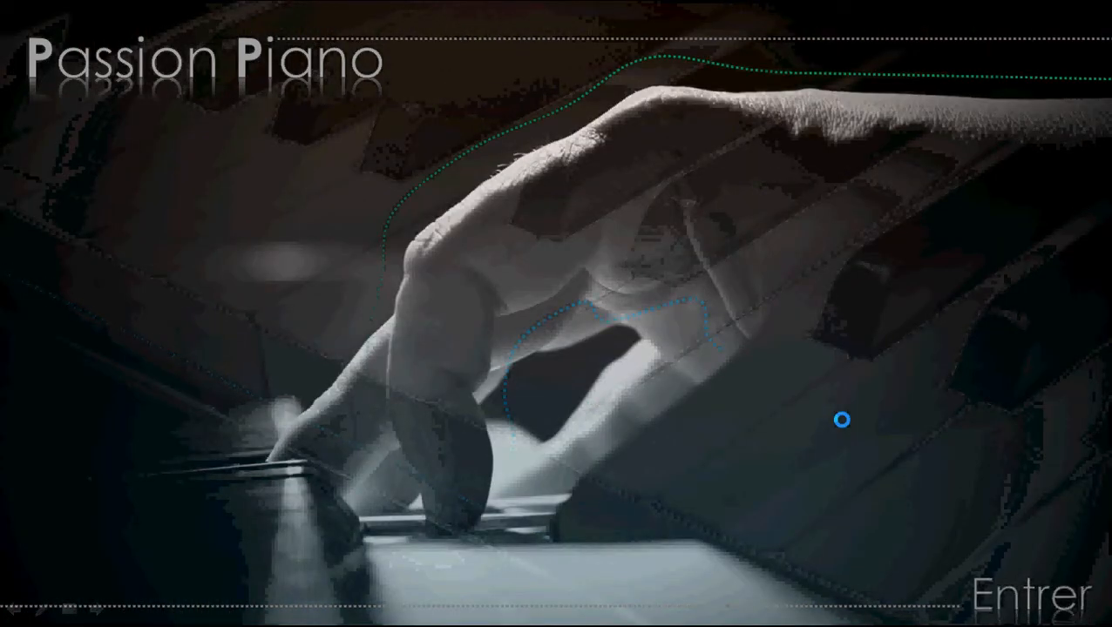
{"action": "key", "text": "Escape"}
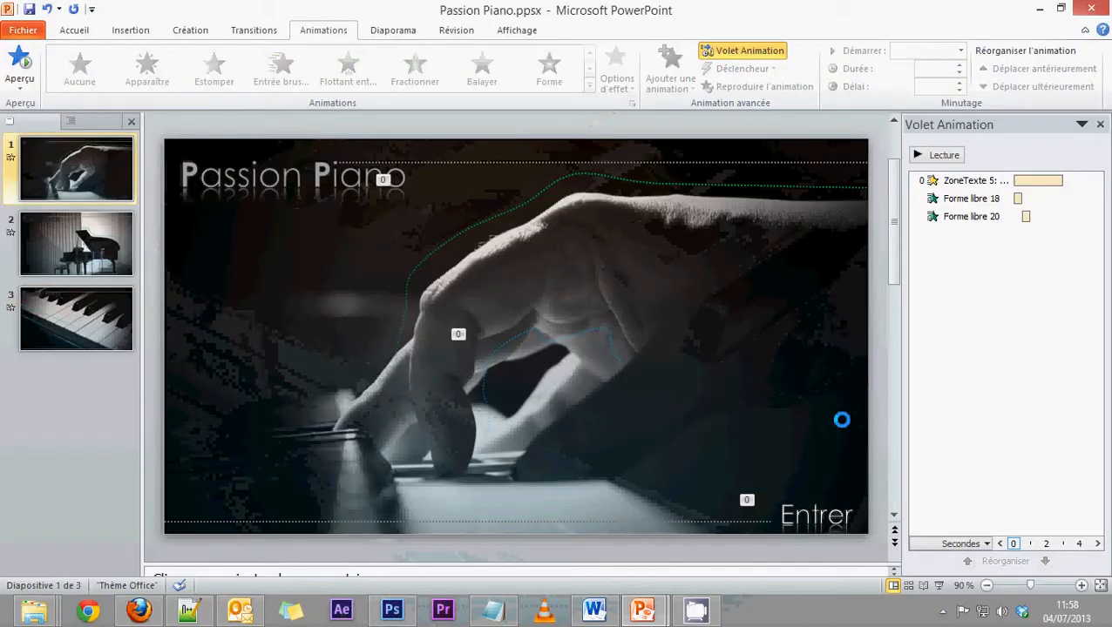